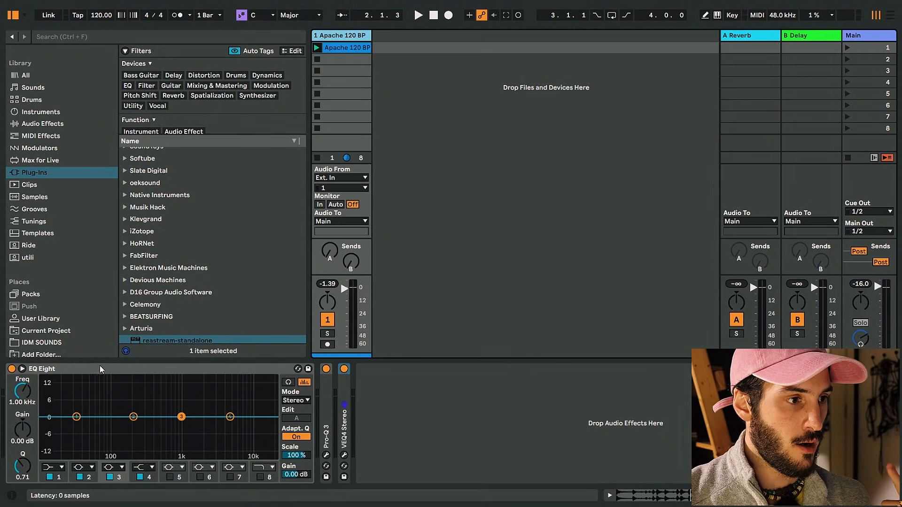
- Open the Pro-Q 3 editor from the track's device chain and move its window clear of the clip slots
click(66, 370)
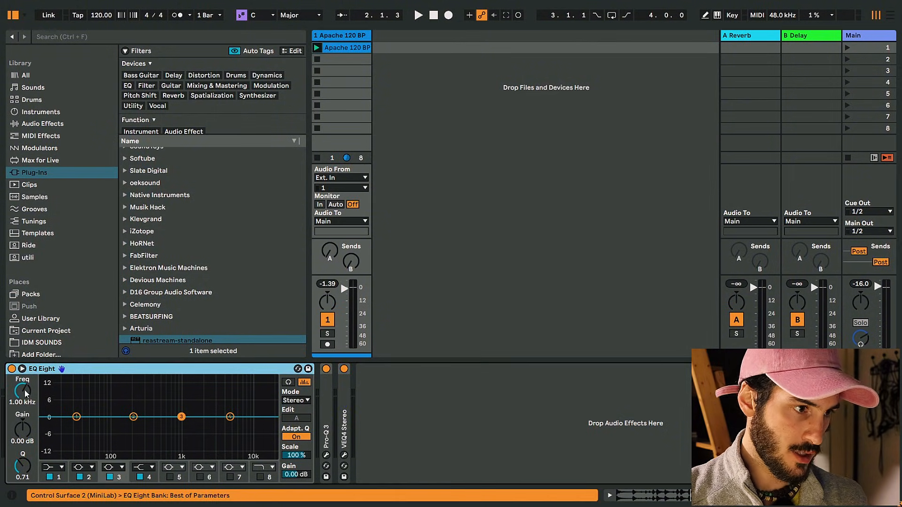
double_click(327, 425)
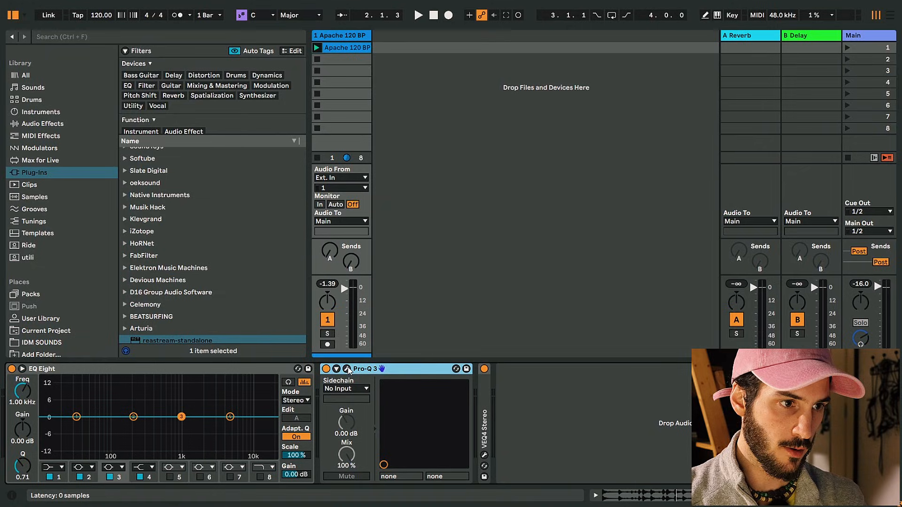
click(347, 369)
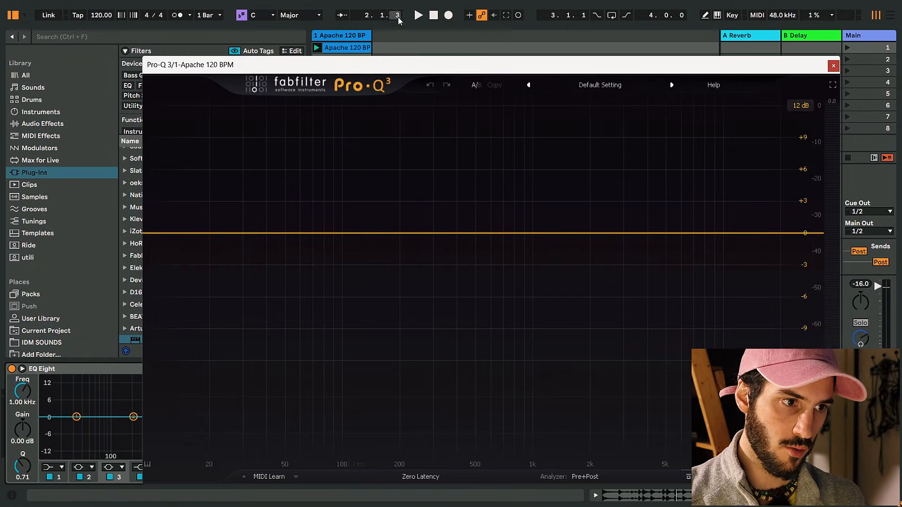
drag(427, 70, 383, 67)
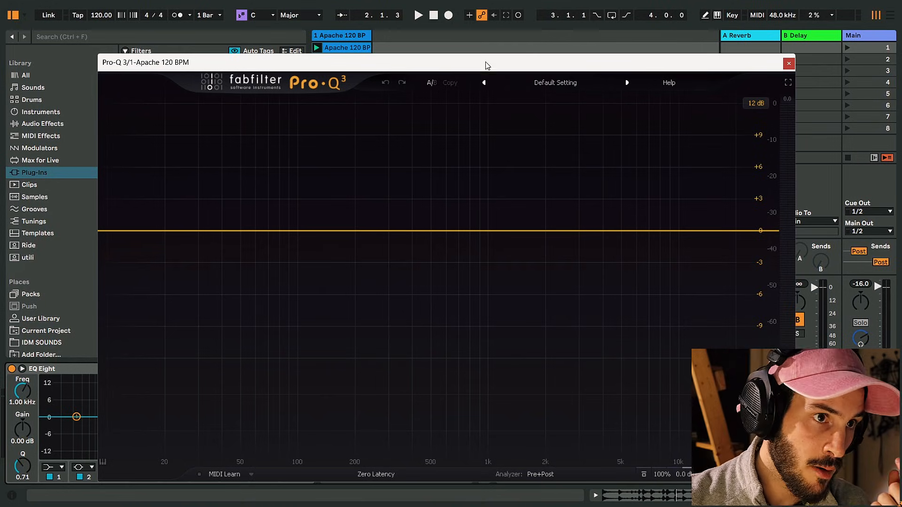
drag(486, 65, 298, 62)
- Play the Apache 120 BPM clip and adjust its track volume, keeping the Pro-Q 3 window clear of the fader
click(317, 48)
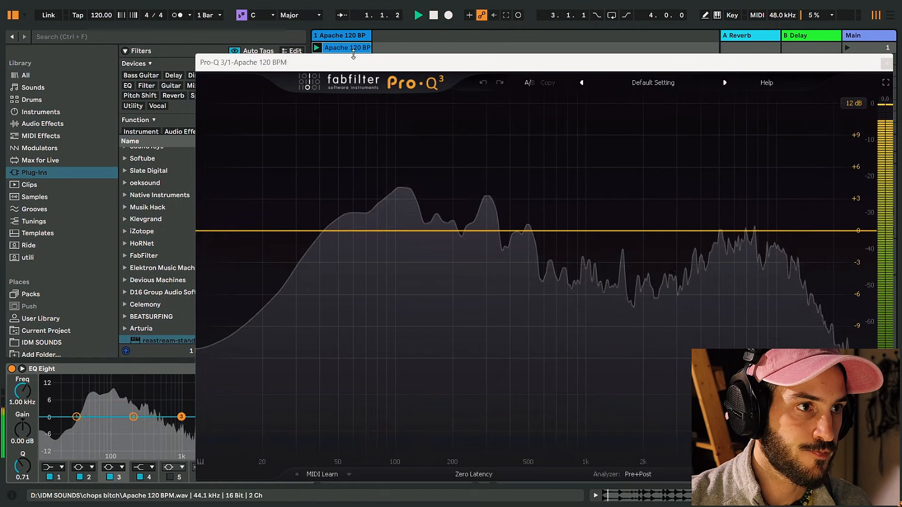
drag(361, 61, 546, 83)
mouse_move(344, 328)
mouse_down()
mouse_move(344, 293)
mouse_move(344, 318)
mouse_up()
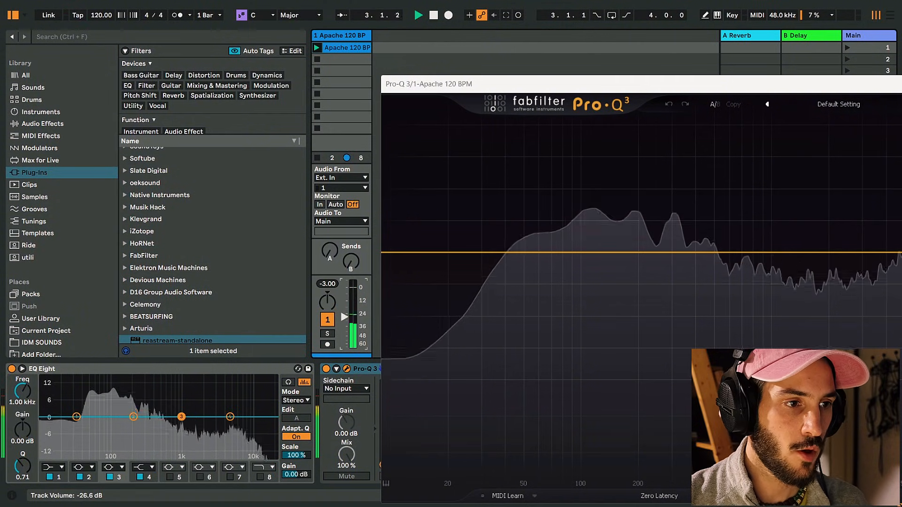
drag(523, 87, 267, 41)
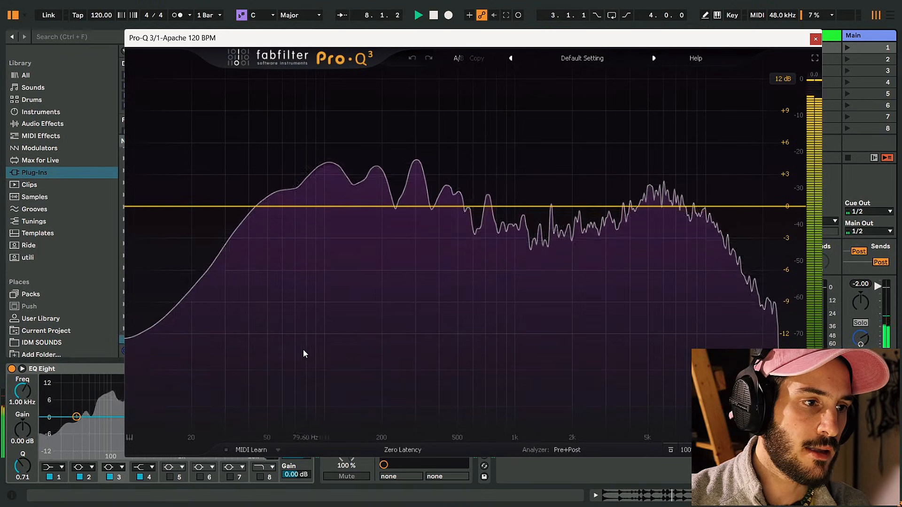
- Enlarge the Pro-Q 3 editor to full screen while the clip plays
mouse_move(283, 347)
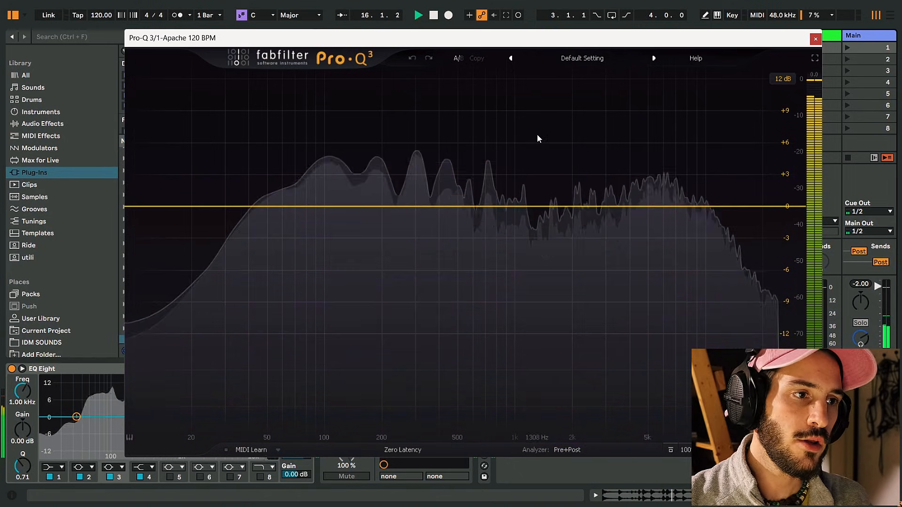
drag(536, 51, 534, 62)
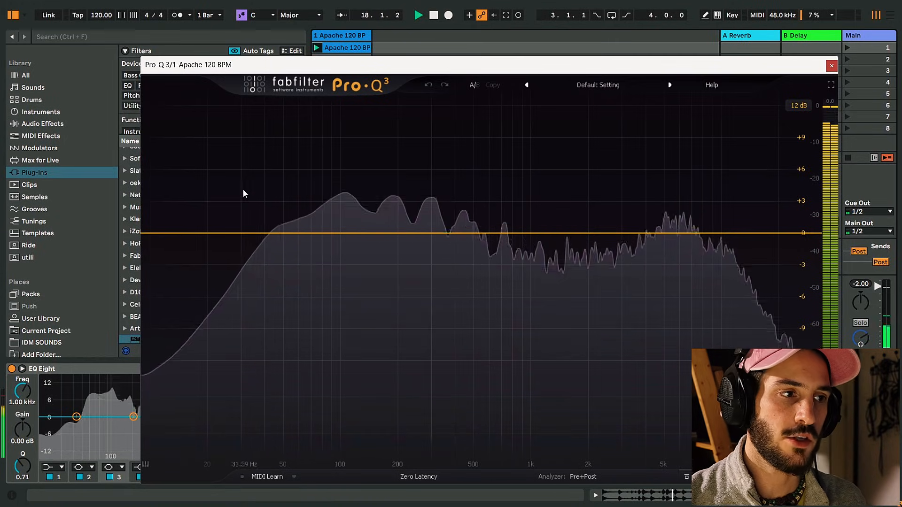
drag(540, 66, 537, 58)
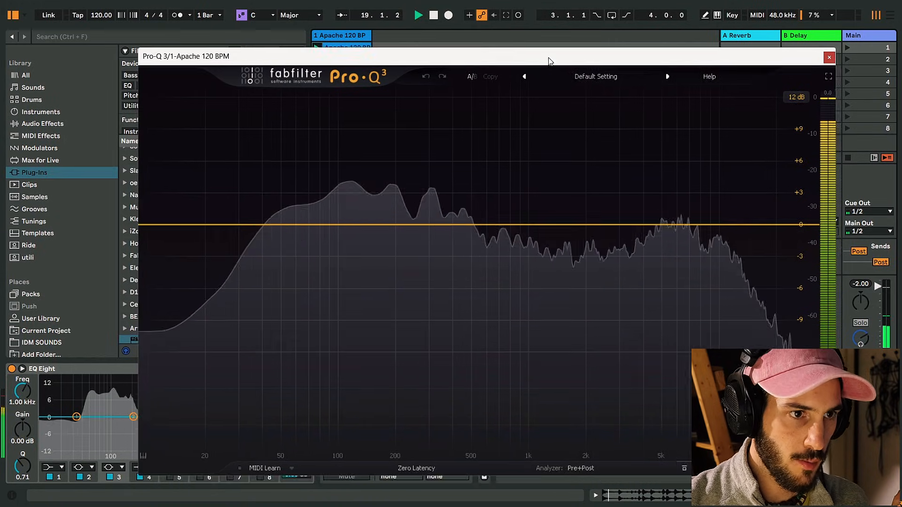
click(828, 77)
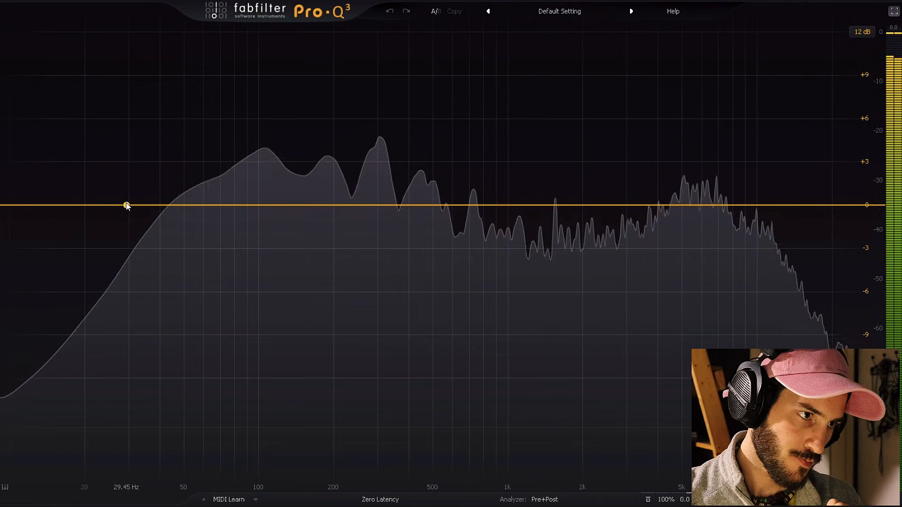
- Add a 12 dB/oct Low Cut band in Pro-Q 3 at about 66 Hz with a Q of about 0.86
click(126, 205)
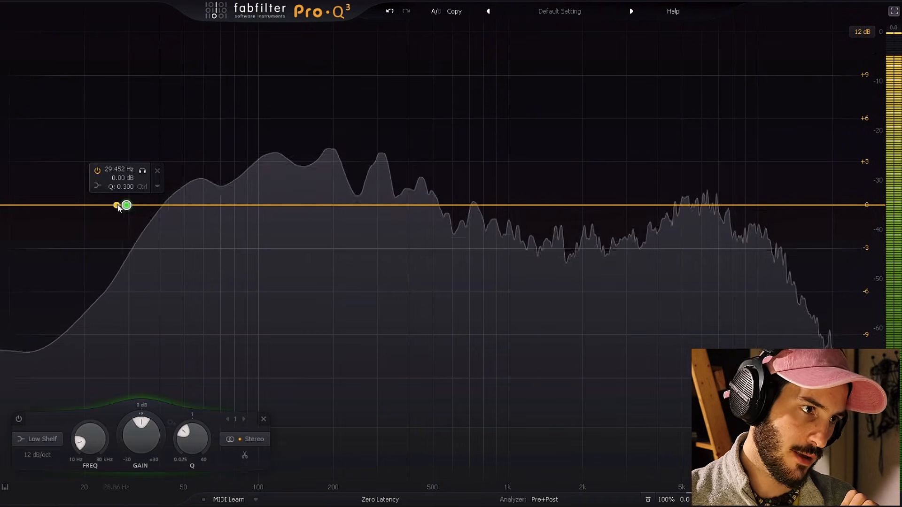
drag(126, 205, 142, 205)
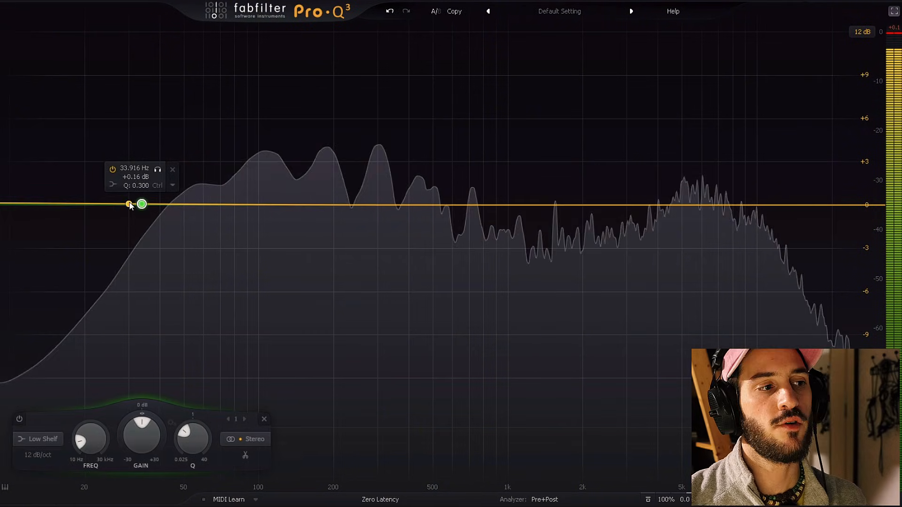
click(112, 185)
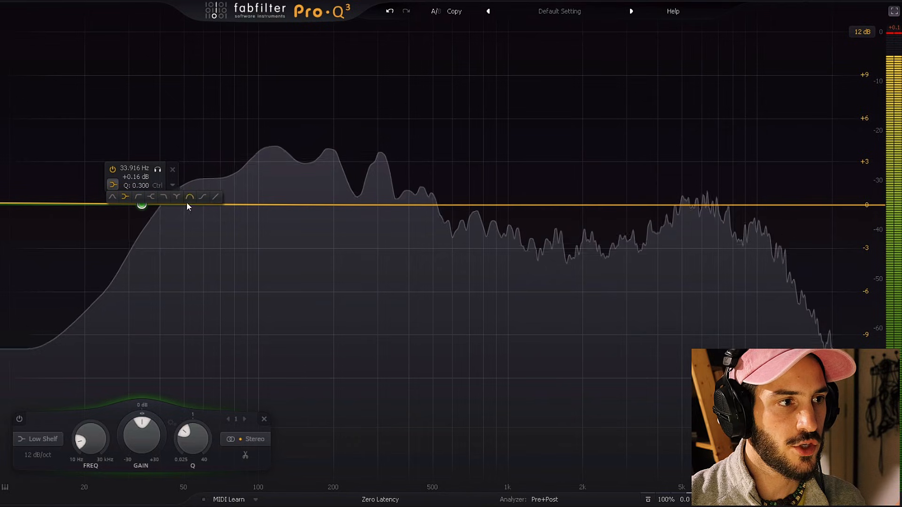
click(139, 197)
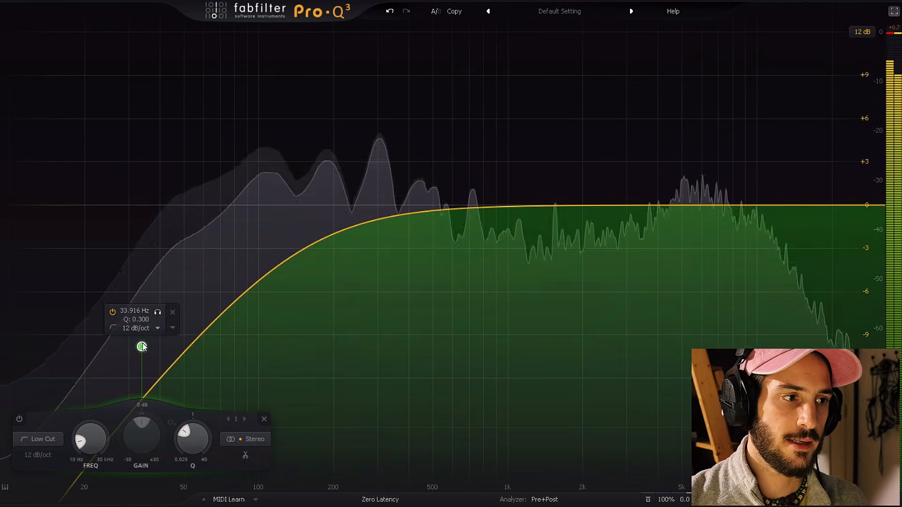
drag(141, 347, 216, 226)
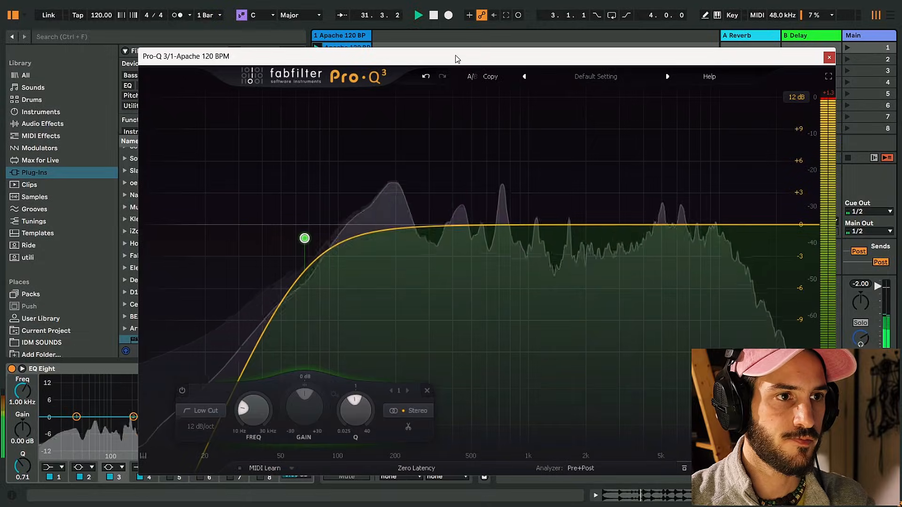
- Raise the Pro-Q 3 low-cut band to about 766 Hz with a Q of about 0.94 and solo the frequencies it removes
drag(456, 56, 568, 65)
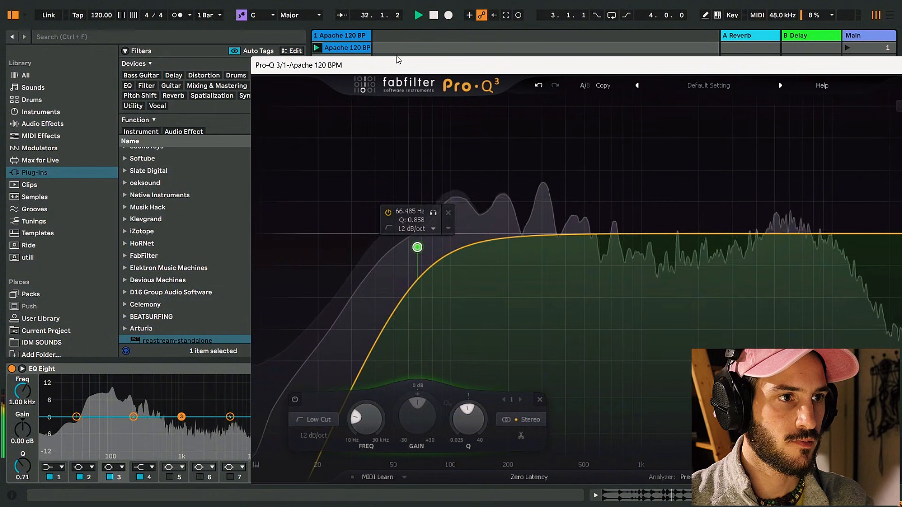
drag(393, 70, 522, 81)
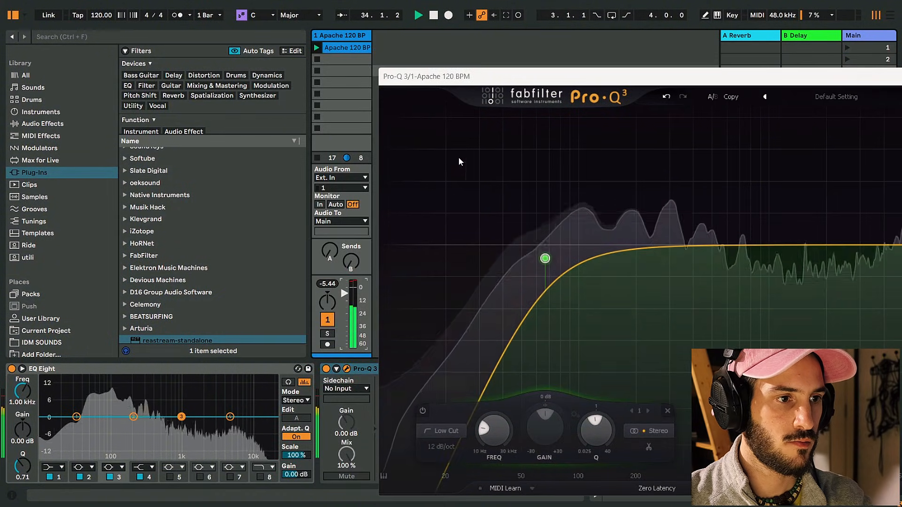
drag(521, 76, 282, 60)
mouse_move(304, 246)
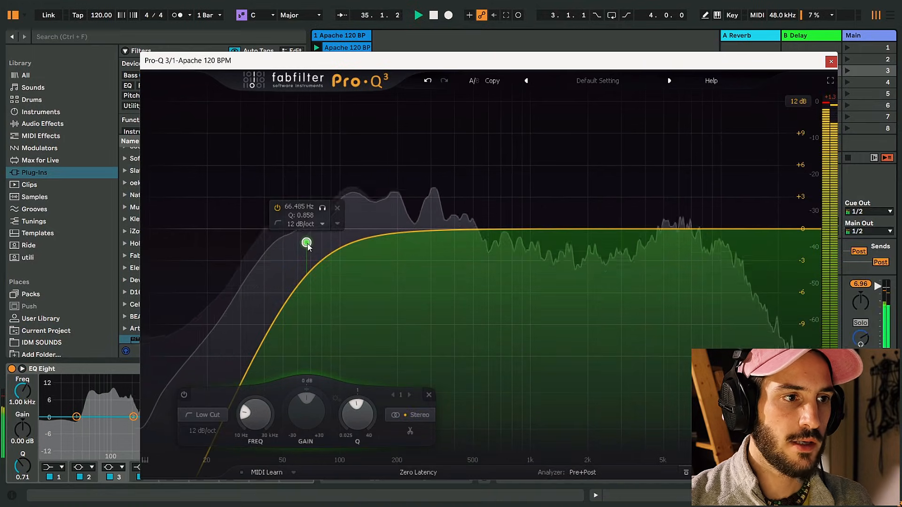
drag(308, 246, 317, 245)
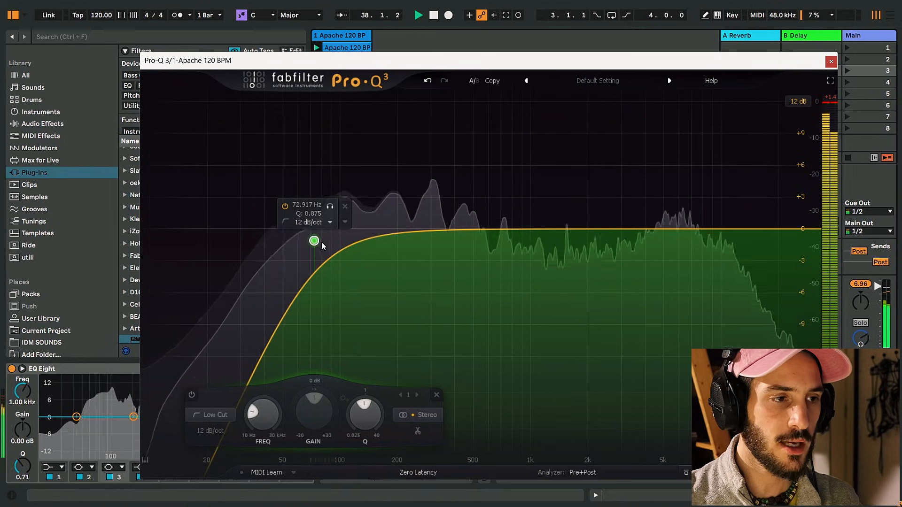
drag(314, 241, 511, 236)
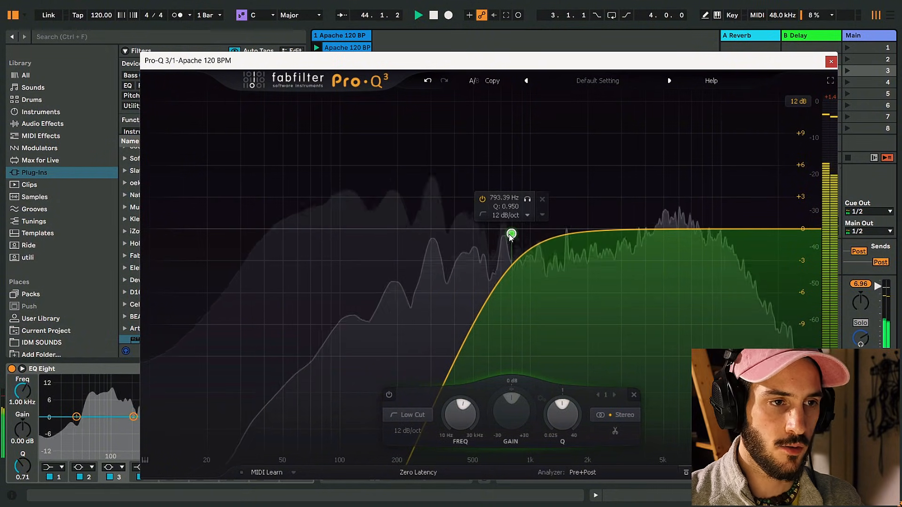
mouse_move(512, 236)
mouse_down()
mouse_move(499, 235)
mouse_move(511, 237)
mouse_up()
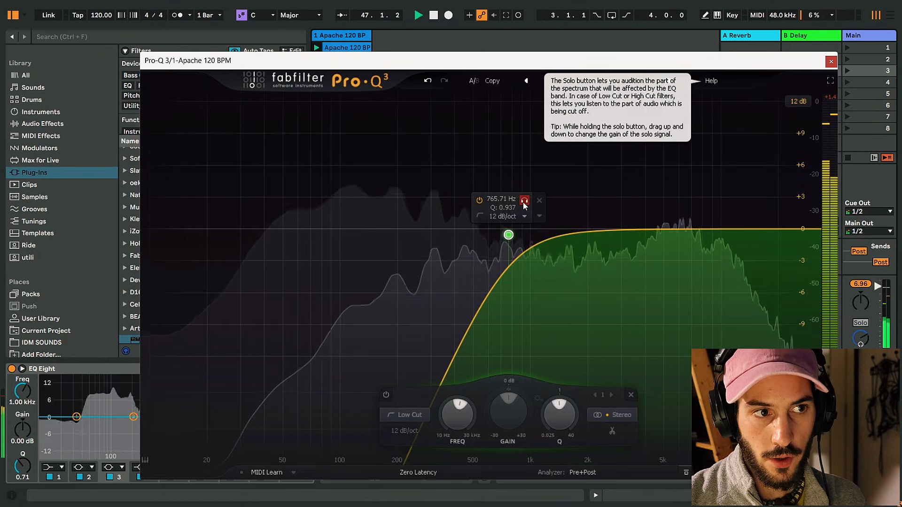
click(524, 202)
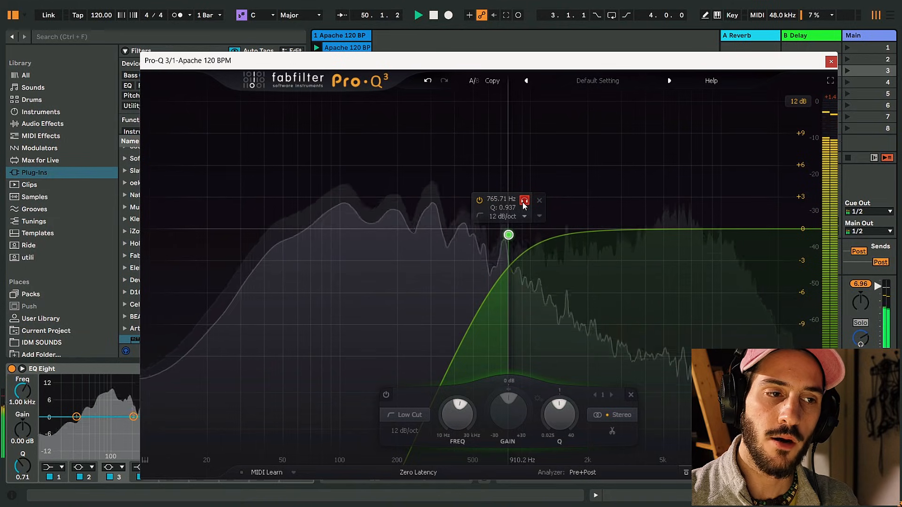
- Close the Pro-Q 3 editor, switch off the Pro-Q 3 and VEQ4 Stereo devices, and fold Pro-Q 3 up
click(830, 61)
click(325, 369)
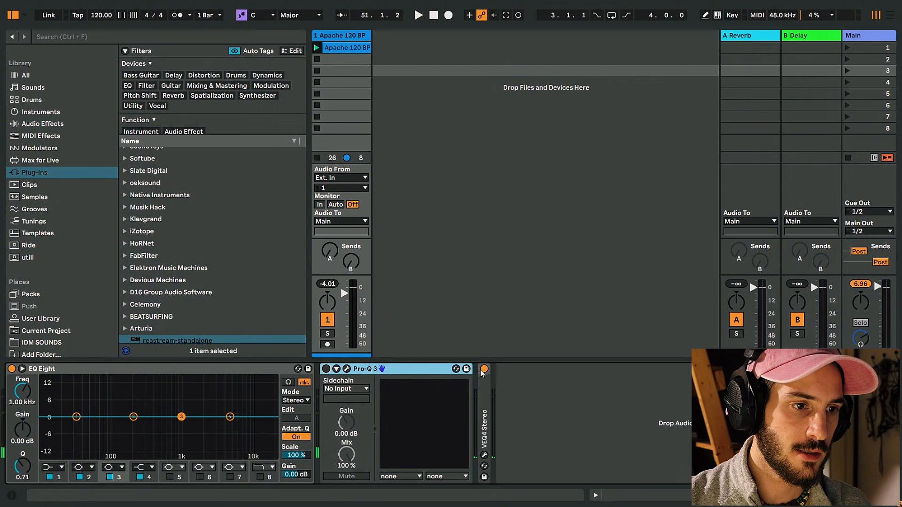
double_click(441, 371)
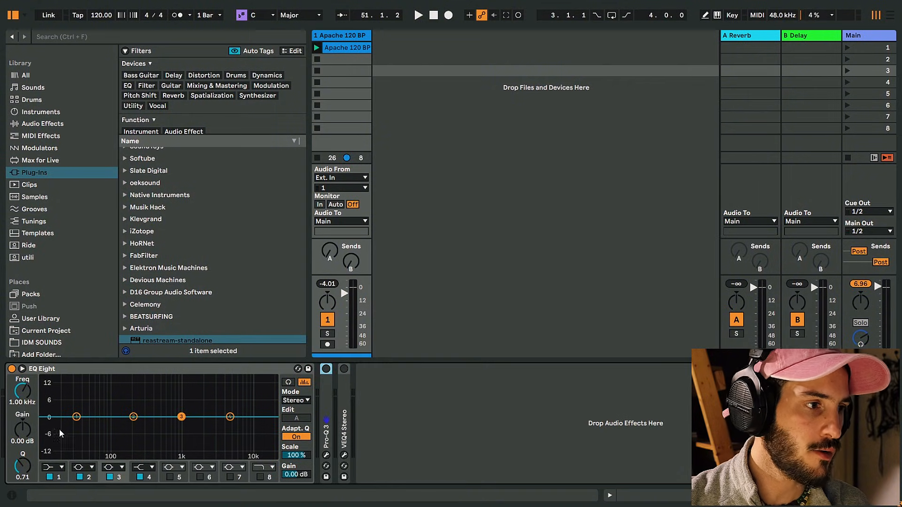
- Play the clip and try gentle and steep low-cut shapes on EQ Eight's band 1, moving its frequency to about 84 Hz
key(space)
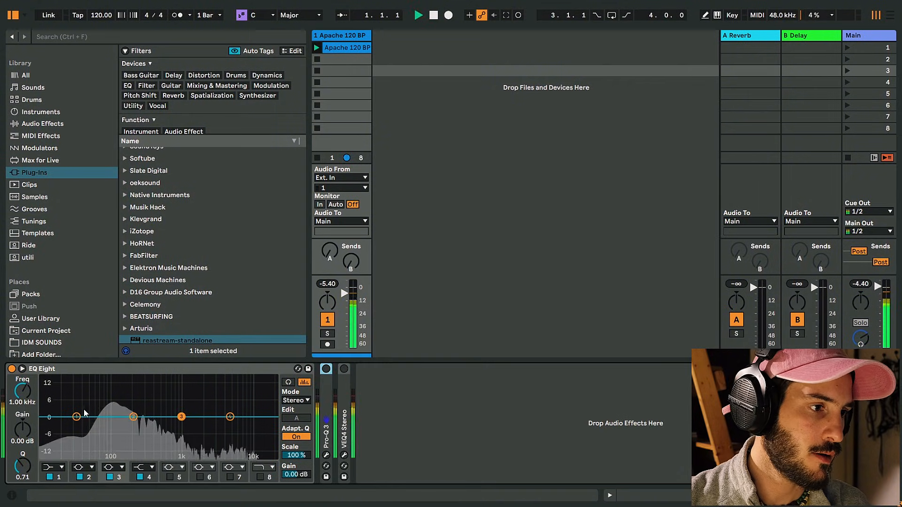
click(61, 467)
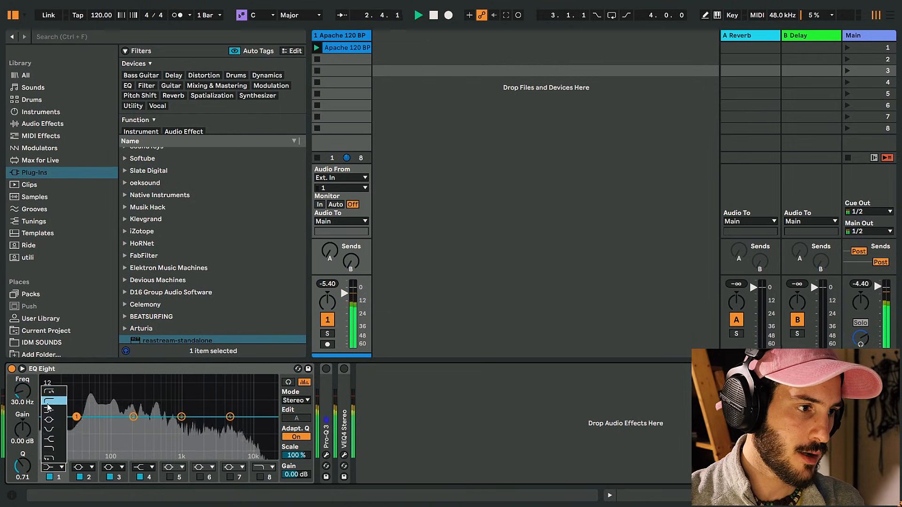
click(54, 401)
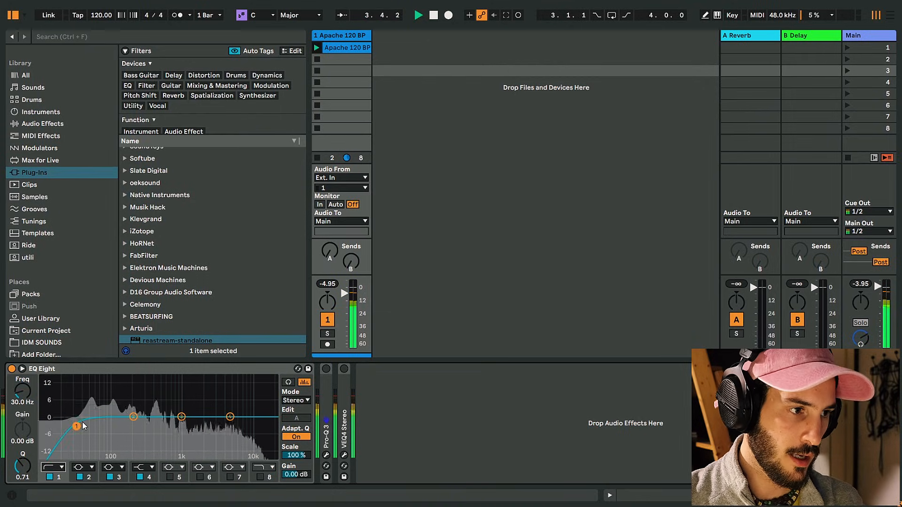
click(61, 467)
click(54, 394)
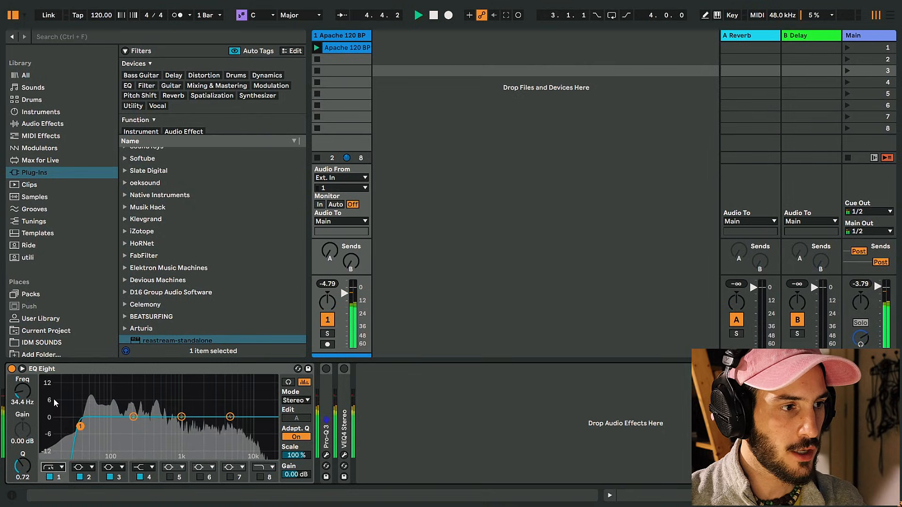
drag(80, 427, 138, 429)
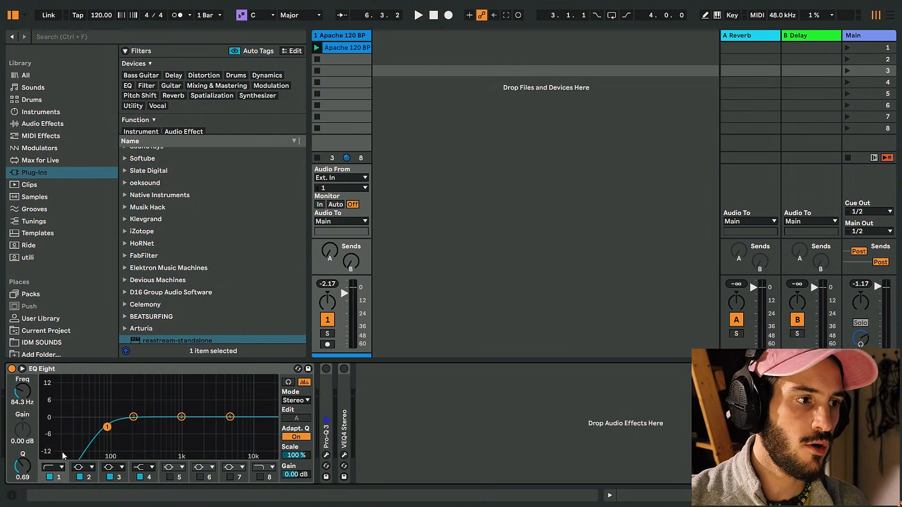
- Try the steep high-cut shape on EQ Eight's band 1, and set the band to the steep low-cut shape
click(63, 466)
click(54, 410)
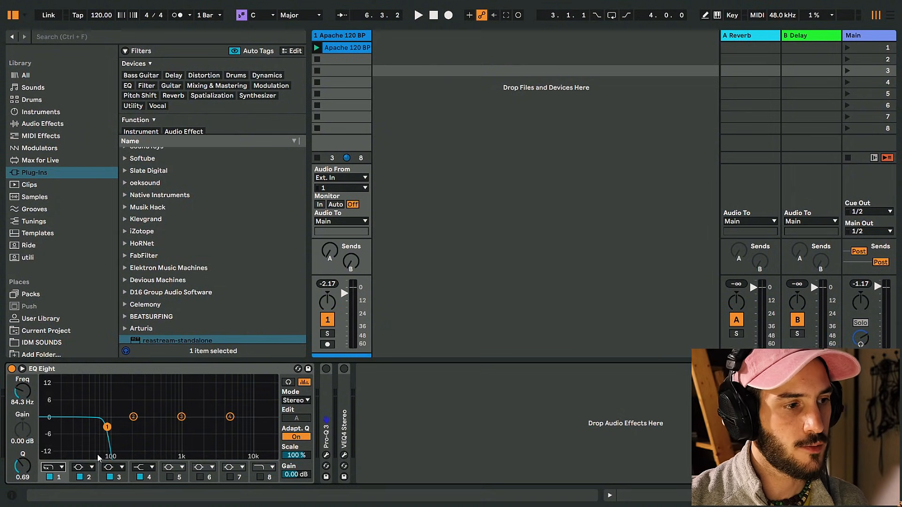
click(53, 391)
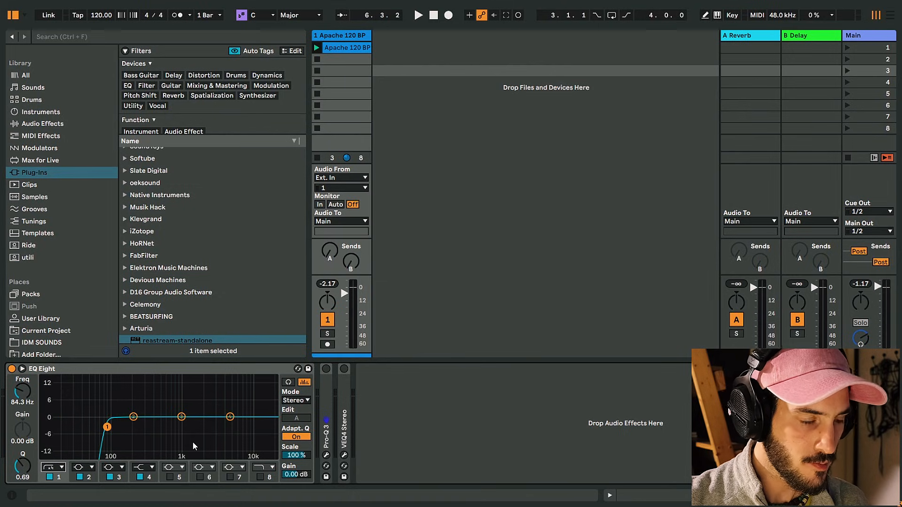
- Switch to the Patch & Tweak PDF in Adobe Acrobat and examine the low-pass, high-pass, band-pass and notch filter descriptions
key(super)
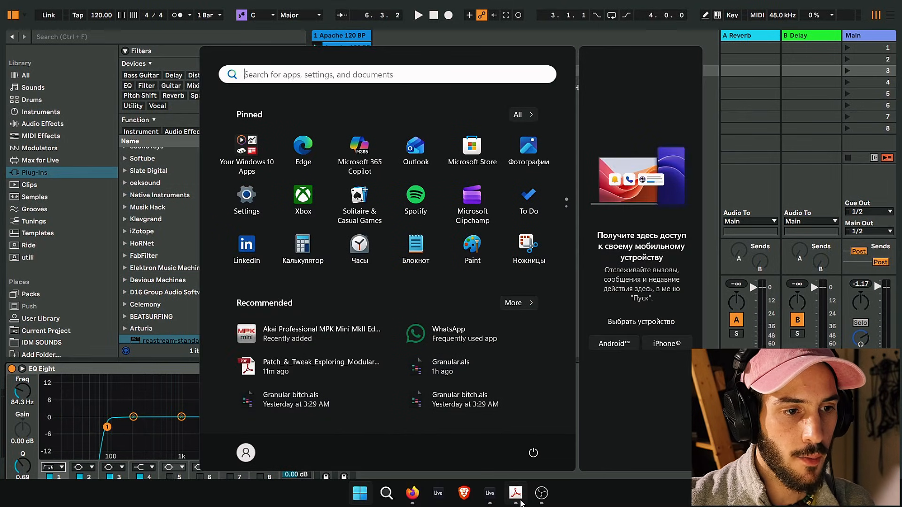
click(518, 498)
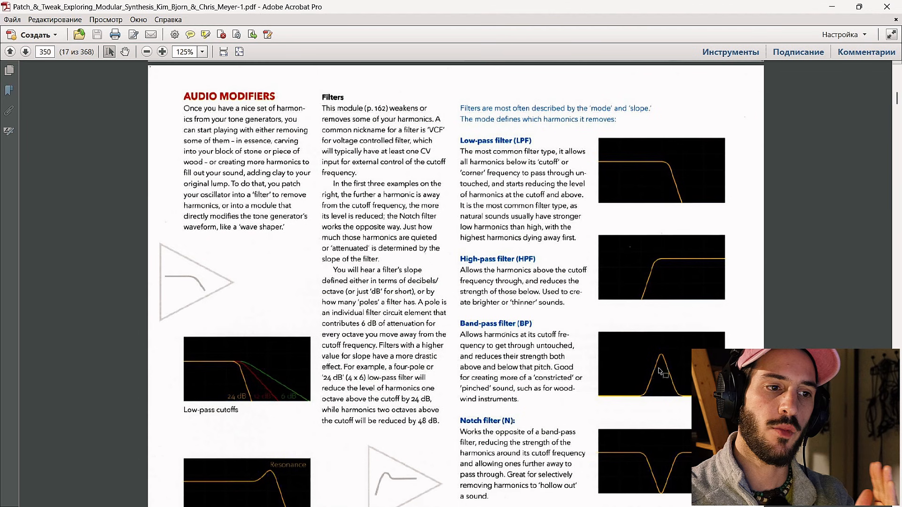
scroll(658, 374, down, 3)
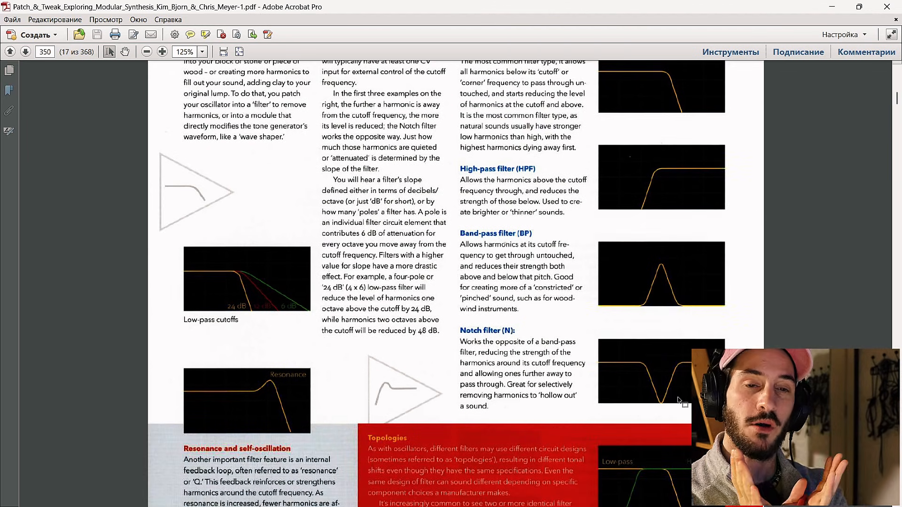
- Examine the low-pass cutoff, resonance, self-oscillation and topologies sections on the filter pages of the PDF
scroll(554, 360, down, 6)
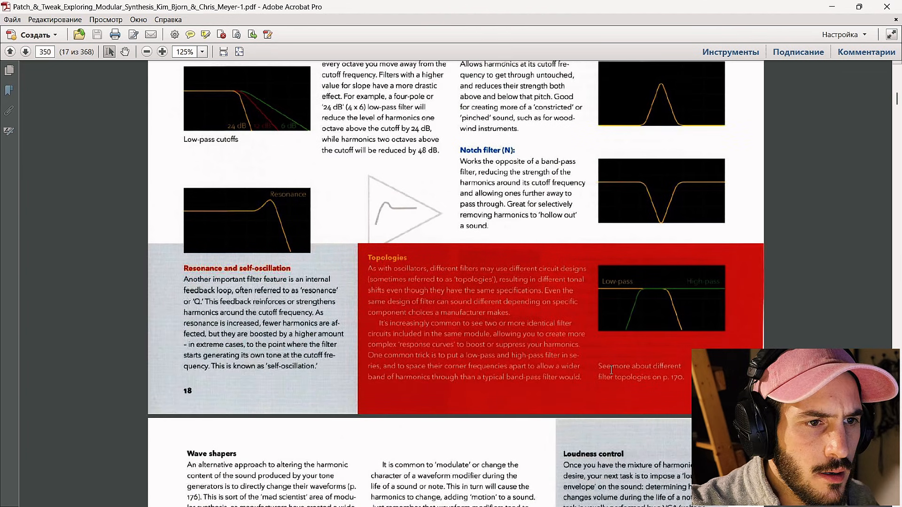
scroll(611, 371, down, 9)
scroll(611, 374, up, 5)
scroll(610, 378, down, 6)
scroll(608, 383, up, 16)
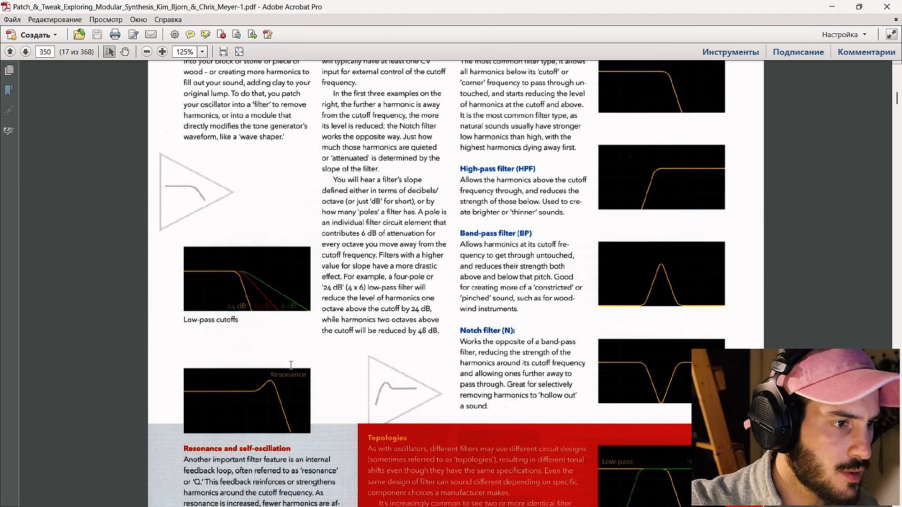
- Switch to Ableton Live, fold EQ Eight up, and switch on Pro-Q 3 and open its editor
click(491, 494)
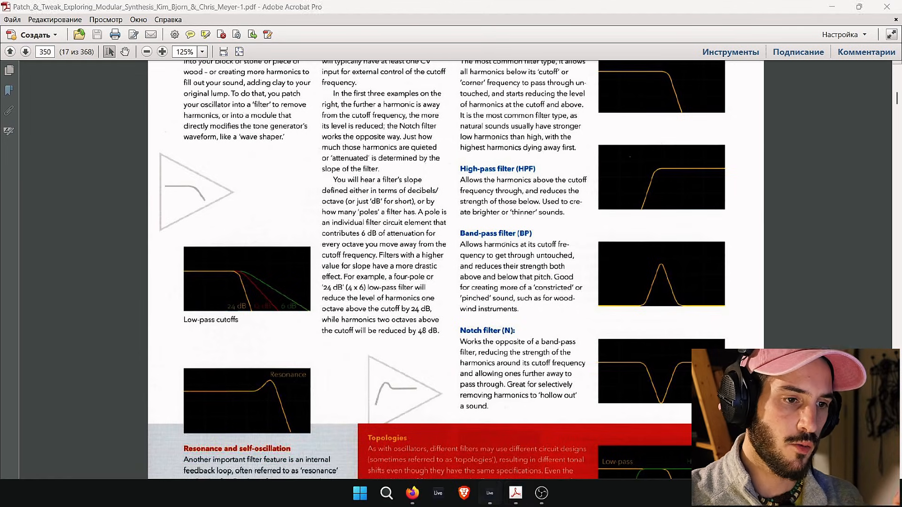
double_click(123, 370)
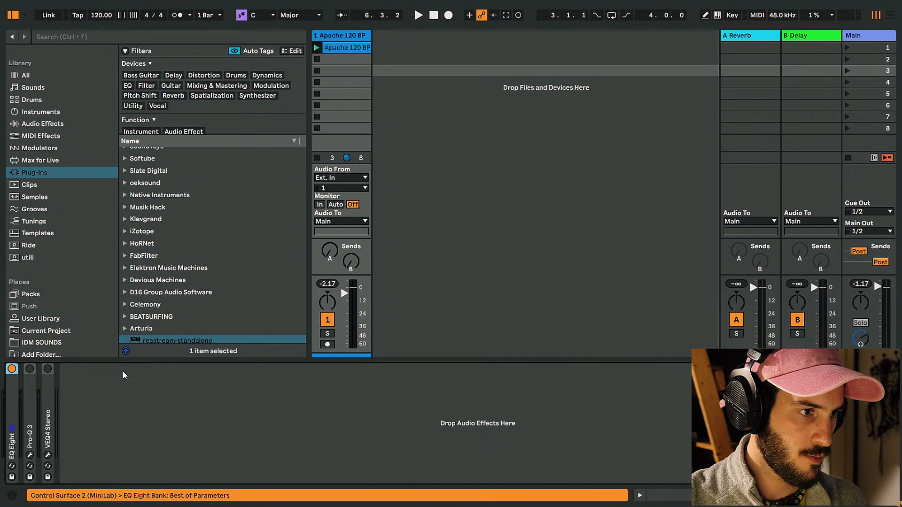
double_click(32, 413)
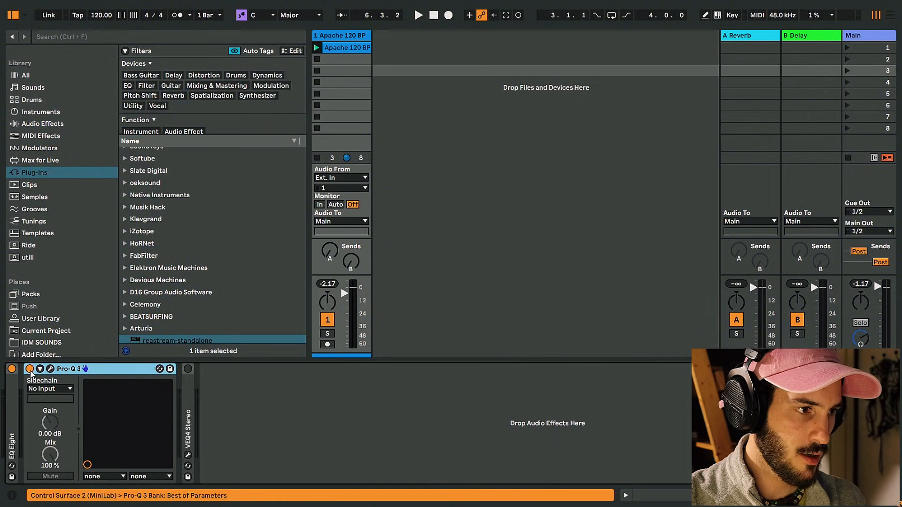
click(50, 369)
drag(428, 71, 348, 72)
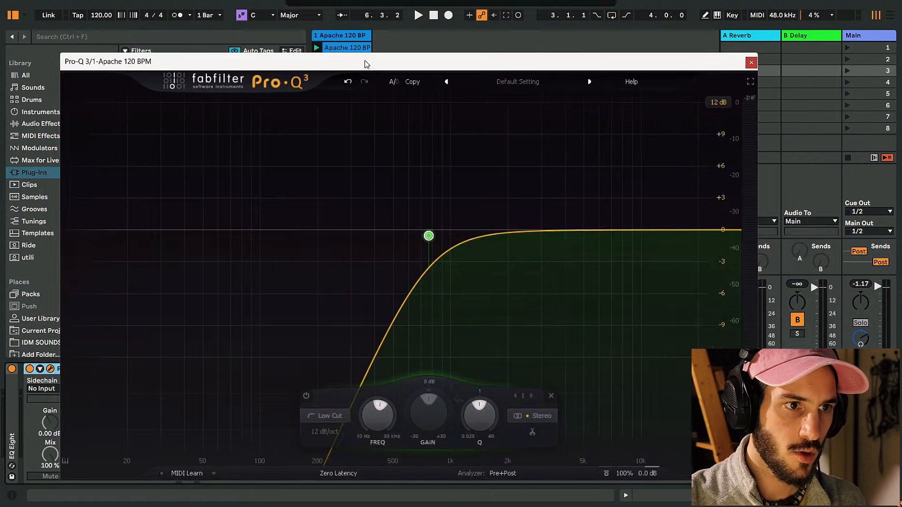
- Move Pro-Q 3's low-cut band to about 363 Hz and raise its Q to about 2
drag(428, 236, 368, 223)
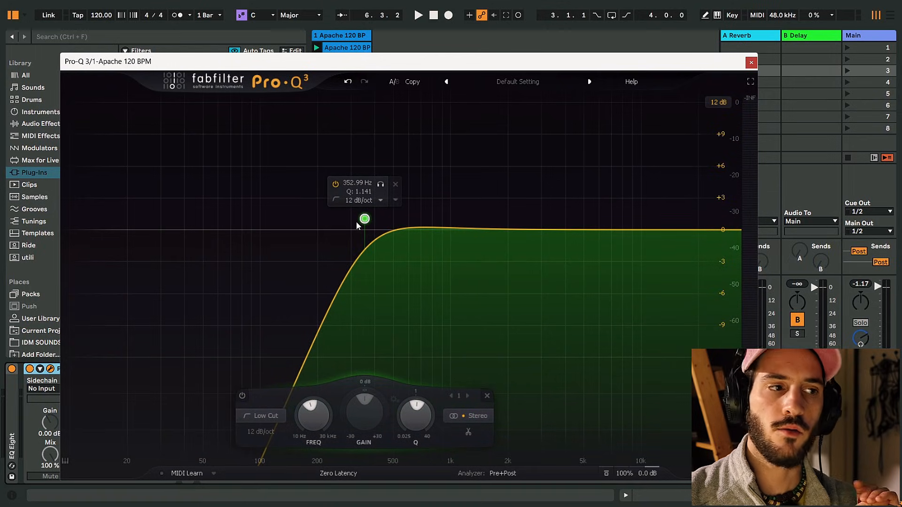
mouse_move(362, 219)
mouse_down()
mouse_move(369, 218)
mouse_move(362, 221)
mouse_up()
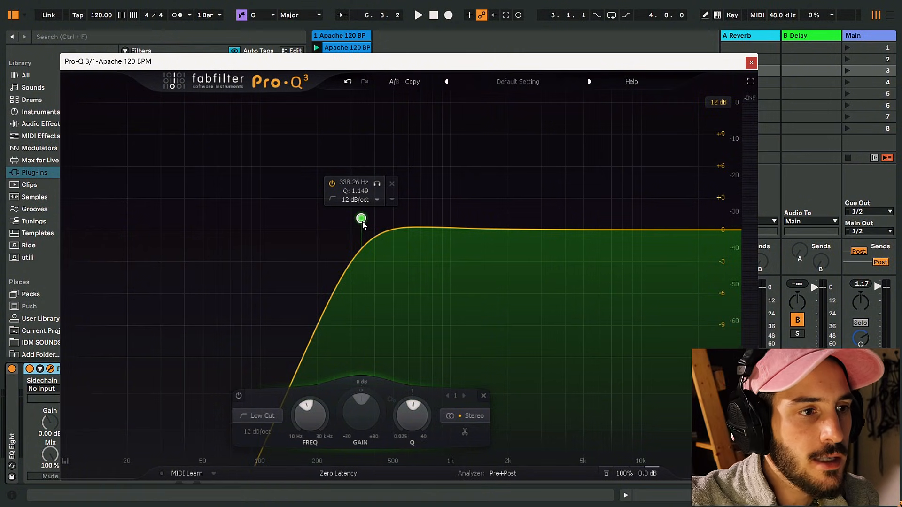
drag(362, 224, 368, 178)
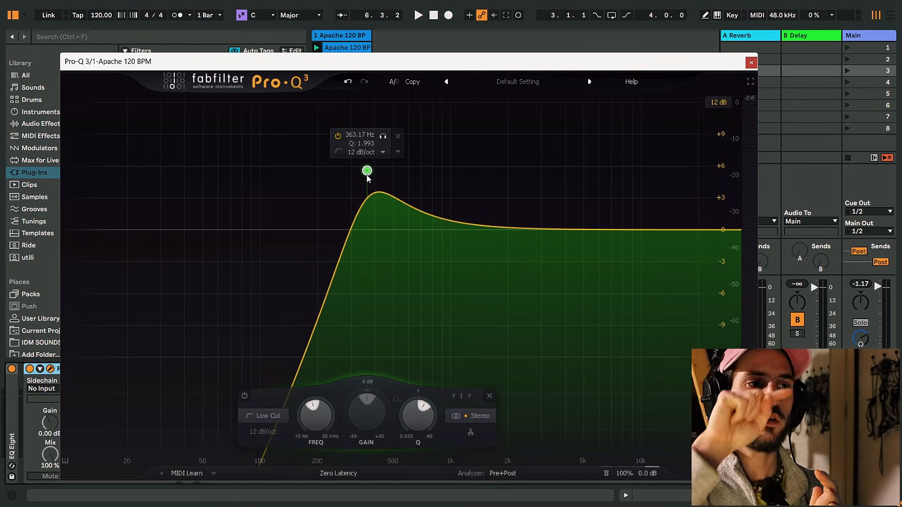
- Play the clip and set the low-cut band to about 425 Hz with a Q of about 1.19, and stop playback
drag(408, 61, 443, 90)
key(space)
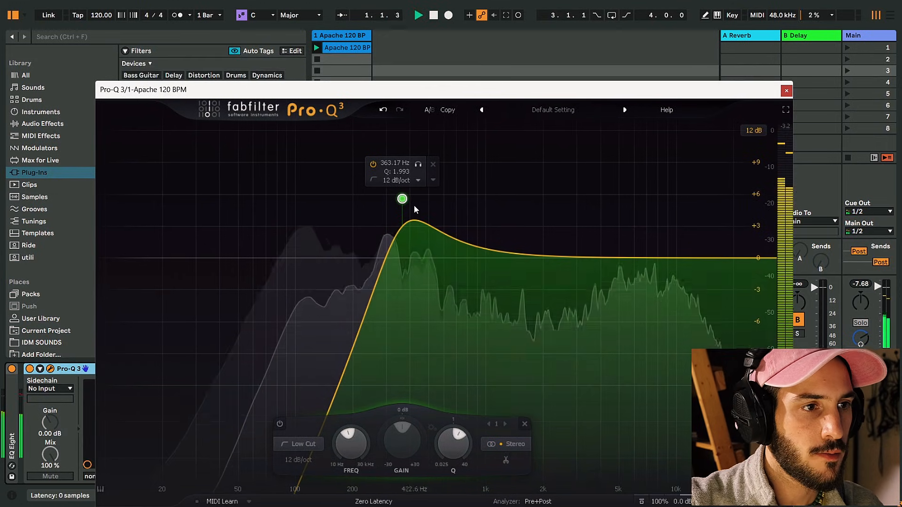
drag(404, 201, 415, 243)
key(space)
- Close the Pro-Q 3 editor and set EQ Eight's band 1 to about 86 Hz with a Q of about 1.77
click(787, 91)
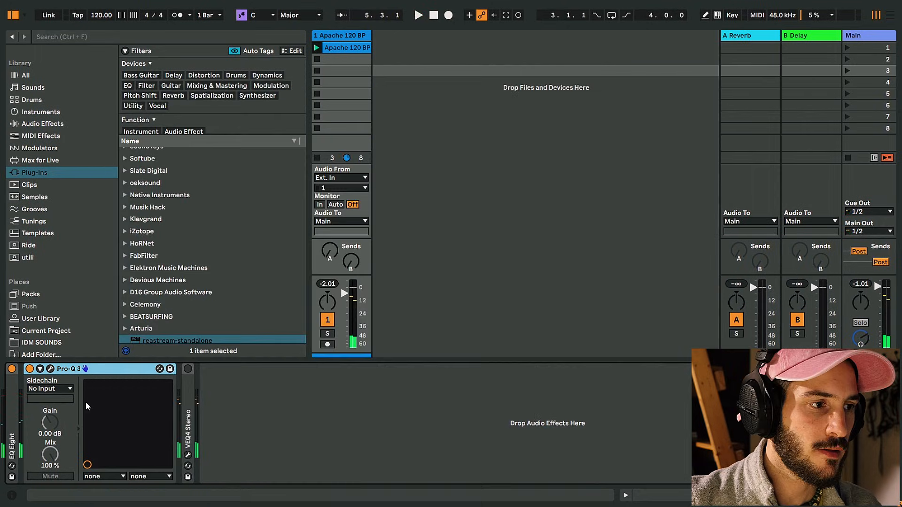
double_click(14, 427)
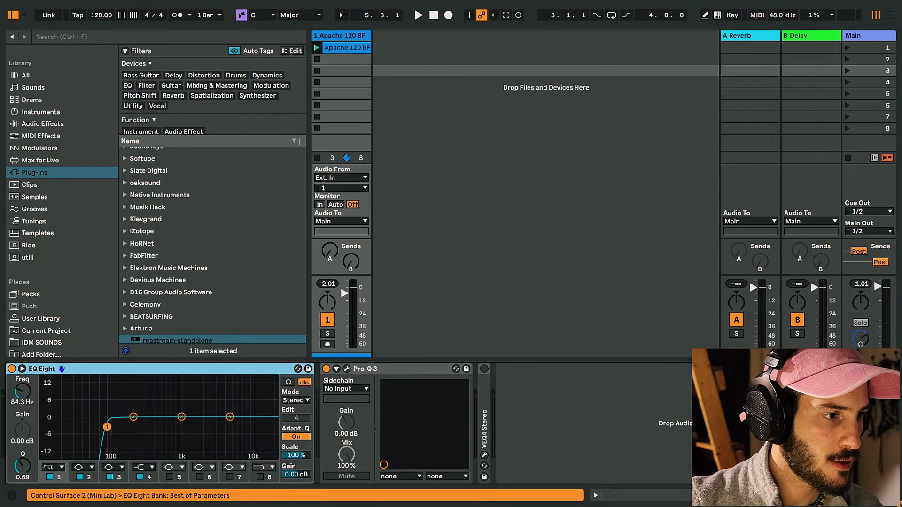
drag(107, 427, 108, 404)
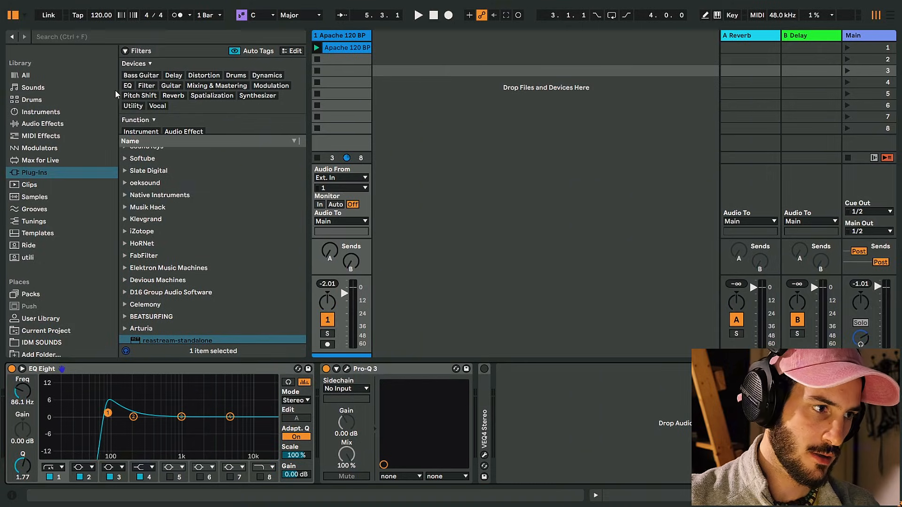
- Search the whole library for "auto fil" and add Auto Filter after VEQ4 Stereo in the device chain
click(109, 41)
text(auto)
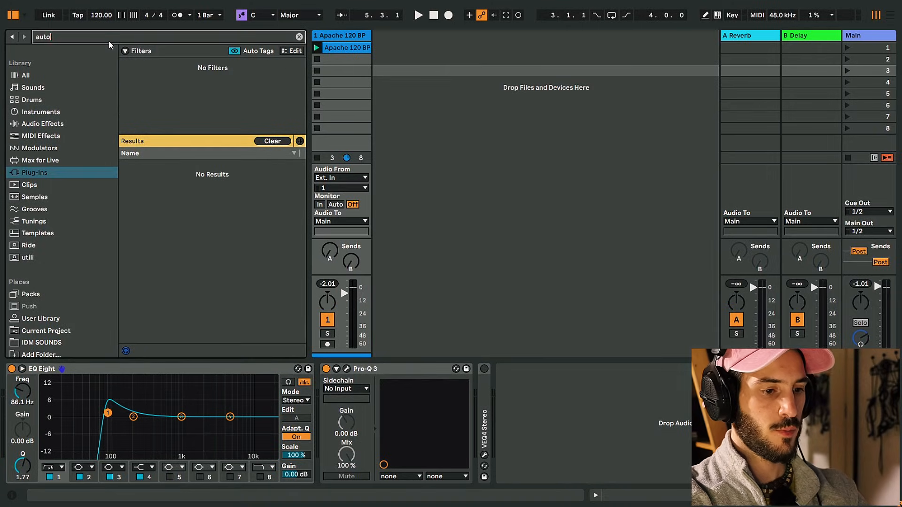
key(BackSpace)
click(51, 88)
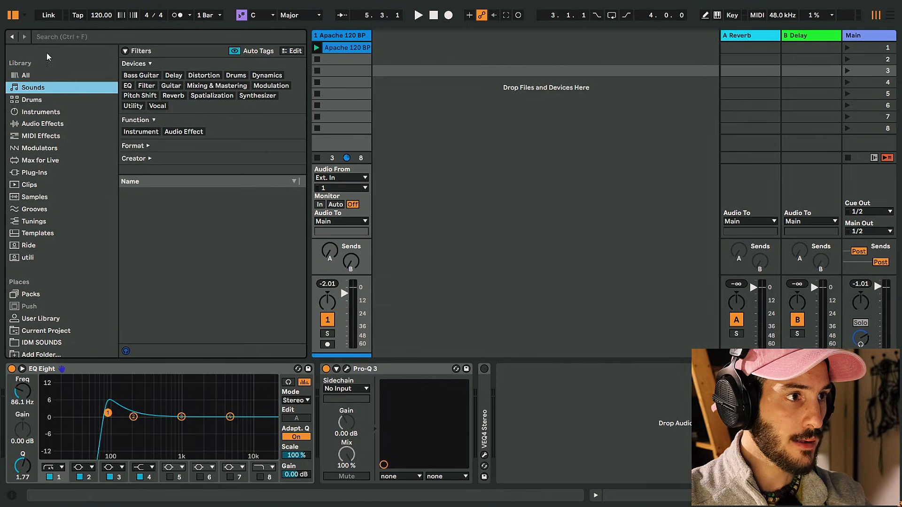
click(55, 36)
text(auto fil)
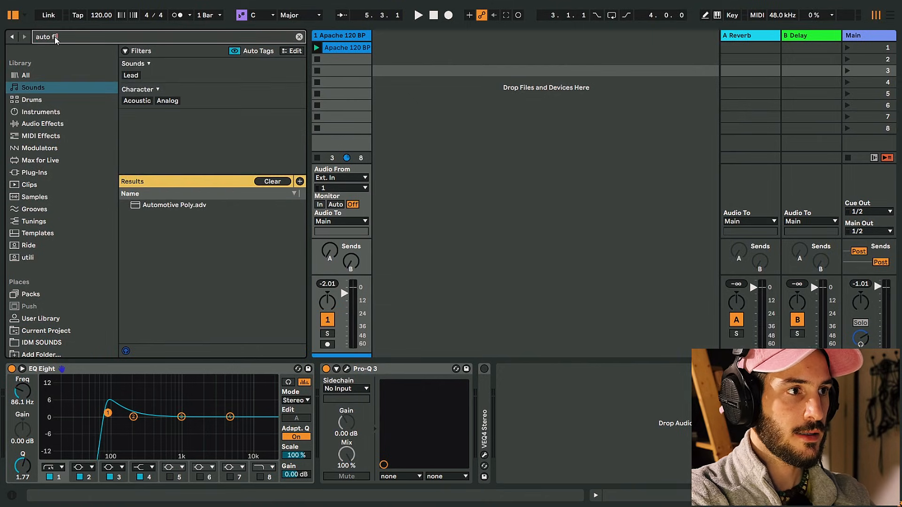
click(45, 75)
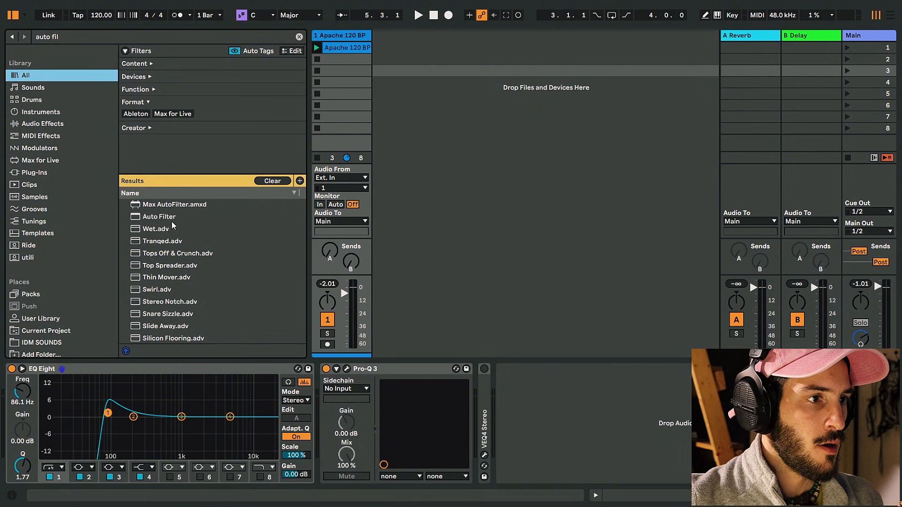
drag(172, 218, 498, 412)
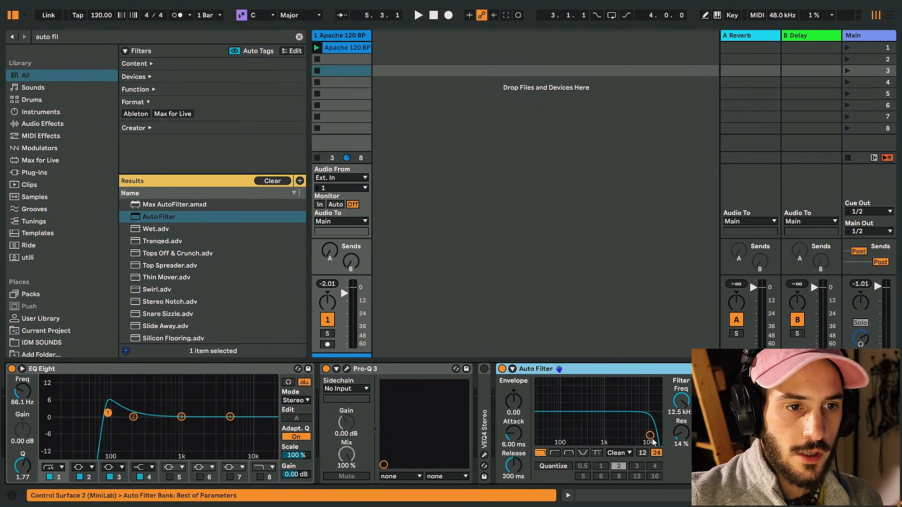
- Set Auto Filter's cutoff to about 6.62 kHz with 52% resonance, and delete the device
drag(650, 436, 638, 416)
click(606, 371)
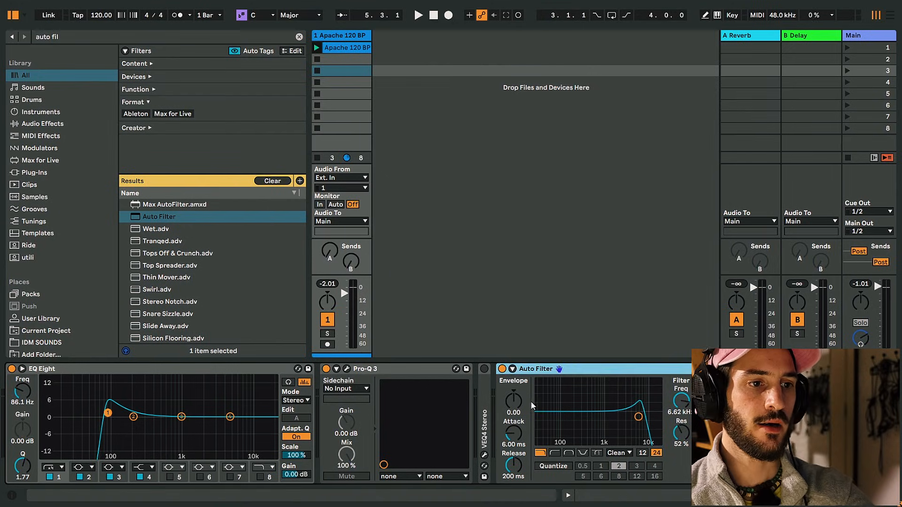
key(Delete)
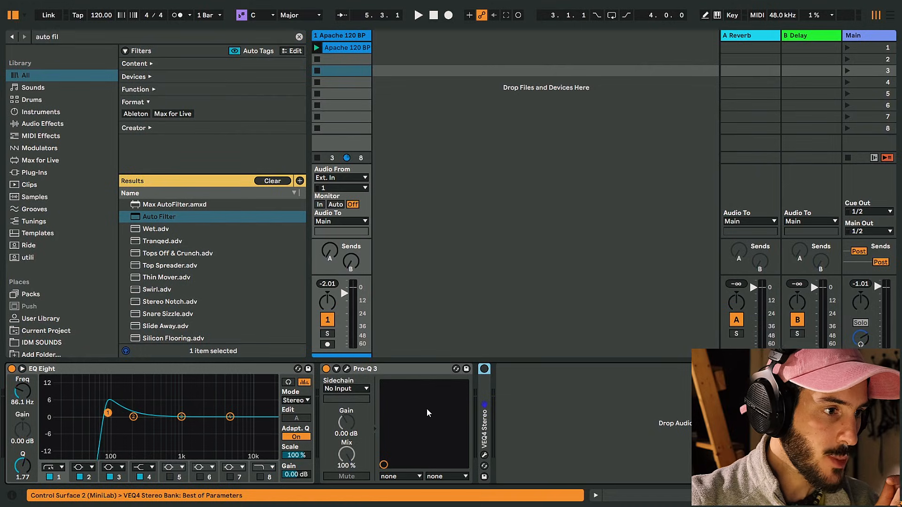
- Fold and unfold the VEQ4 Stereo device, leaving it unfolded
double_click(484, 429)
double_click(516, 370)
double_click(485, 407)
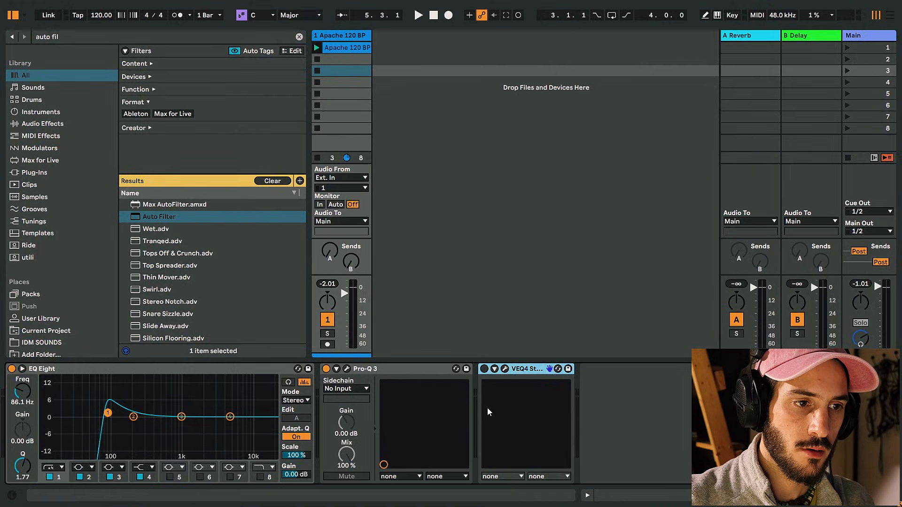
double_click(514, 373)
double_click(488, 419)
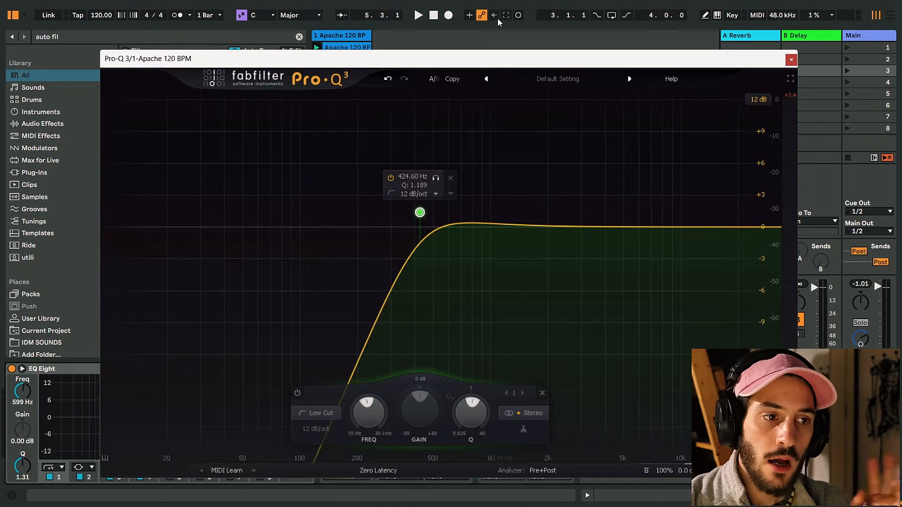
- In Pro-Q 3, move the low cut to about 80 Hz and add a bell band at about 202 Hz with +0.55 dB gain
drag(498, 65, 471, 65)
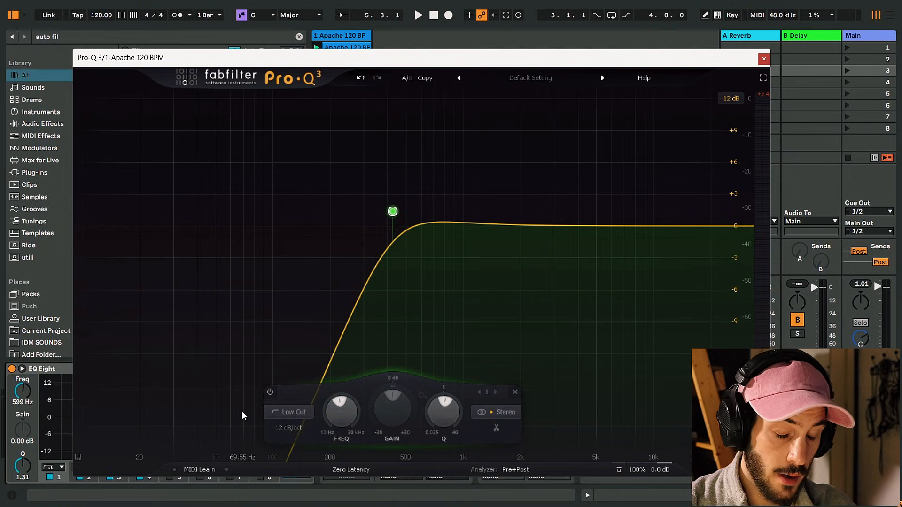
drag(392, 211, 250, 217)
drag(453, 222, 282, 170)
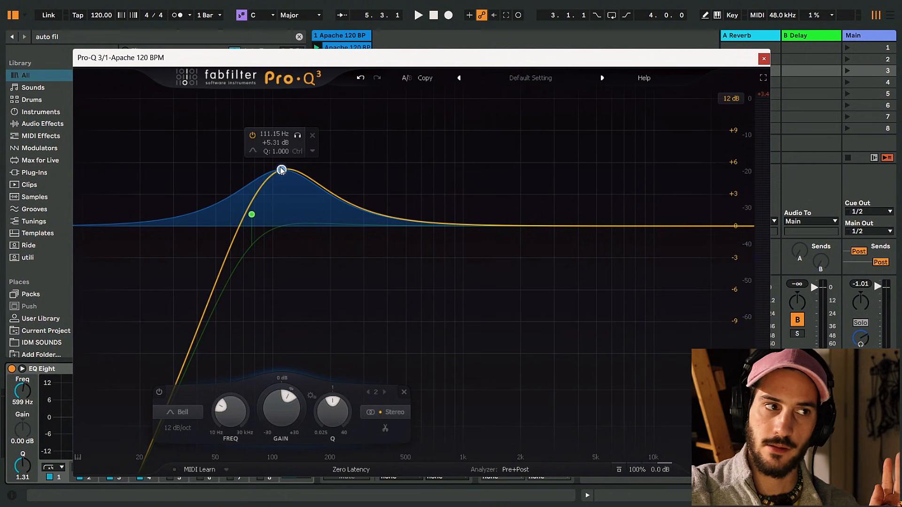
drag(281, 169, 331, 220)
click(762, 59)
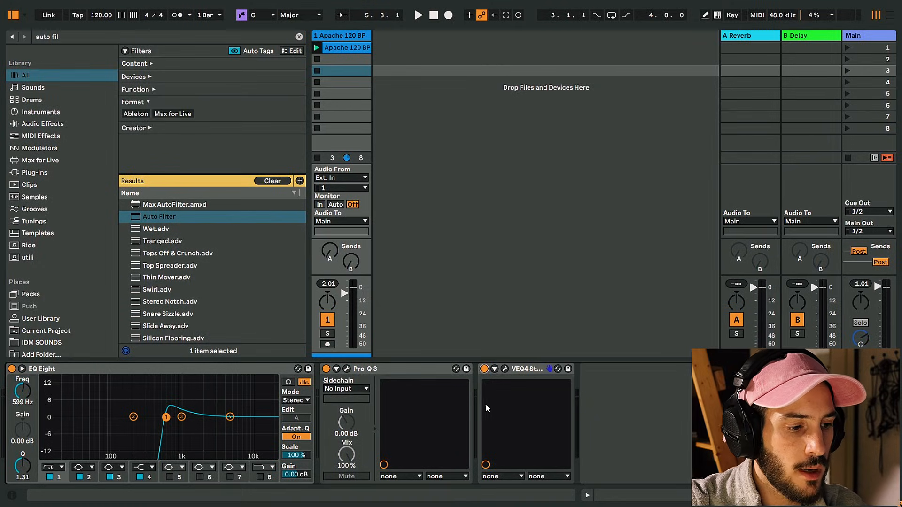
- Switch to Firefox, search Google Images for "graphic eq" in a new tab, and close that tab
key(super)
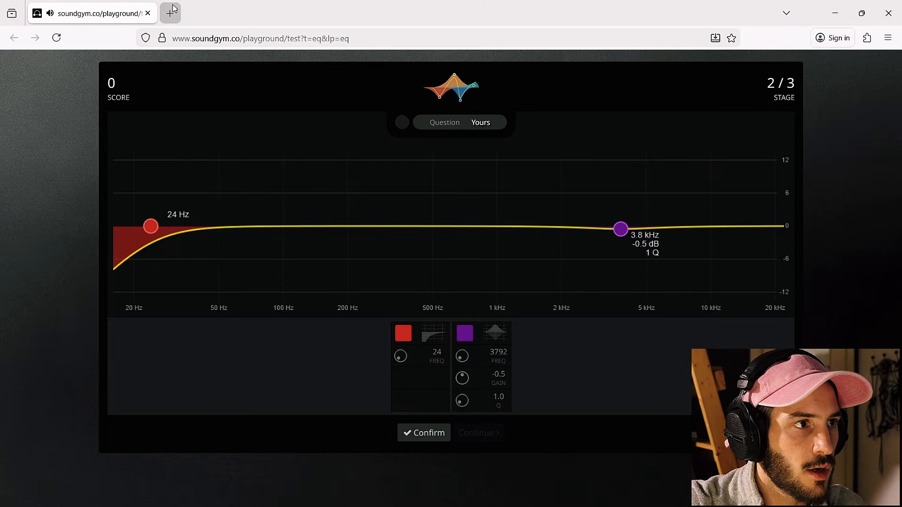
click(172, 11)
text(gra)
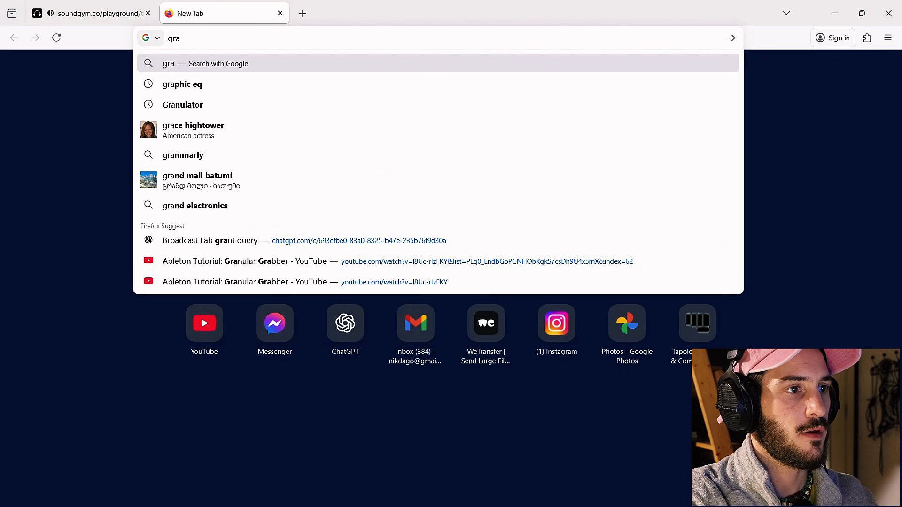
key(Down)
key(Return)
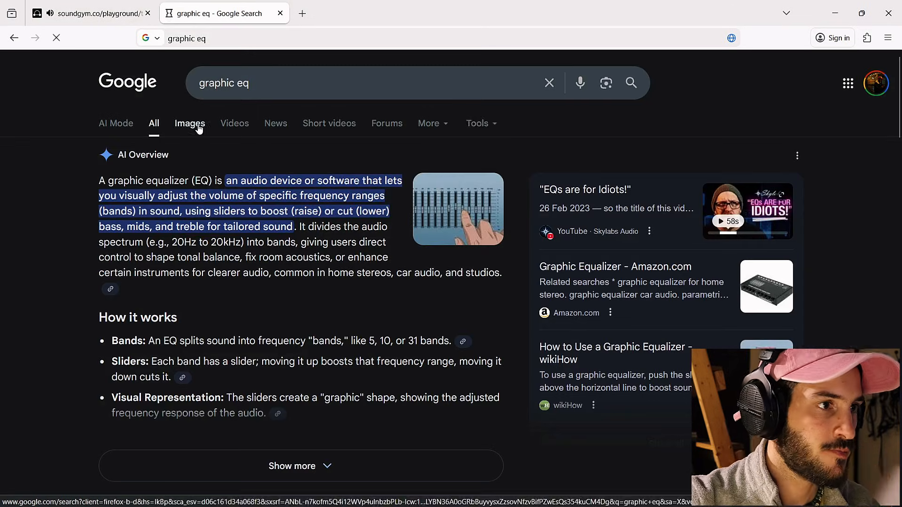
click(200, 129)
scroll(322, 282, down, 5)
click(90, 13)
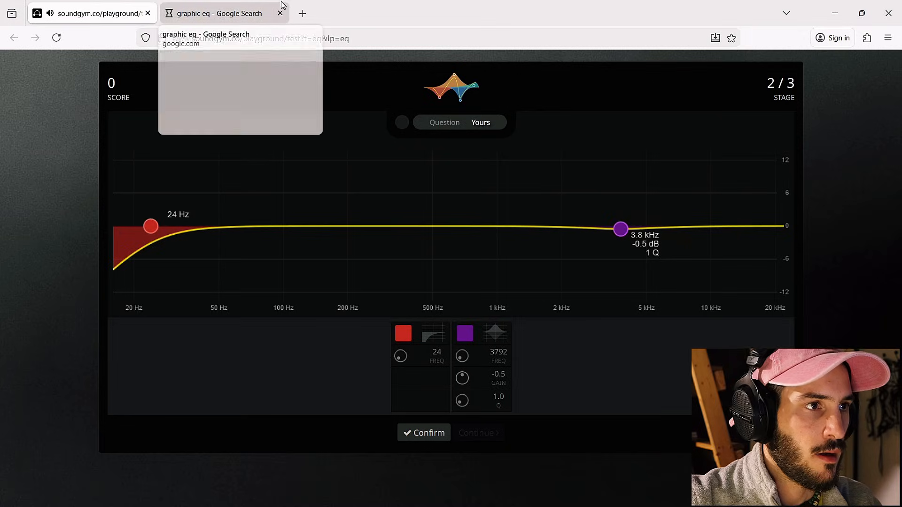
click(281, 13)
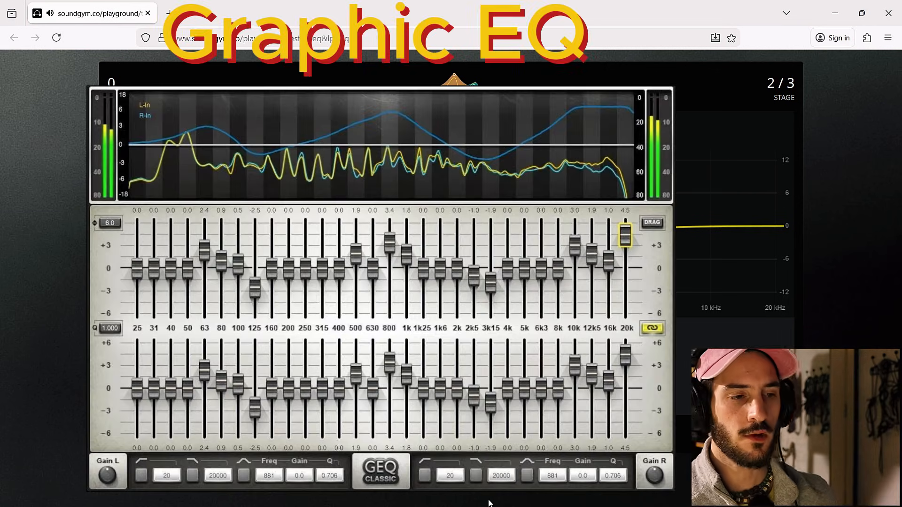
- Switch to Ableton Live and try boosts and cuts on Pro-Q 3's bell band, ending at about 736 Hz and -2.82 dB
mouse_move(541, 504)
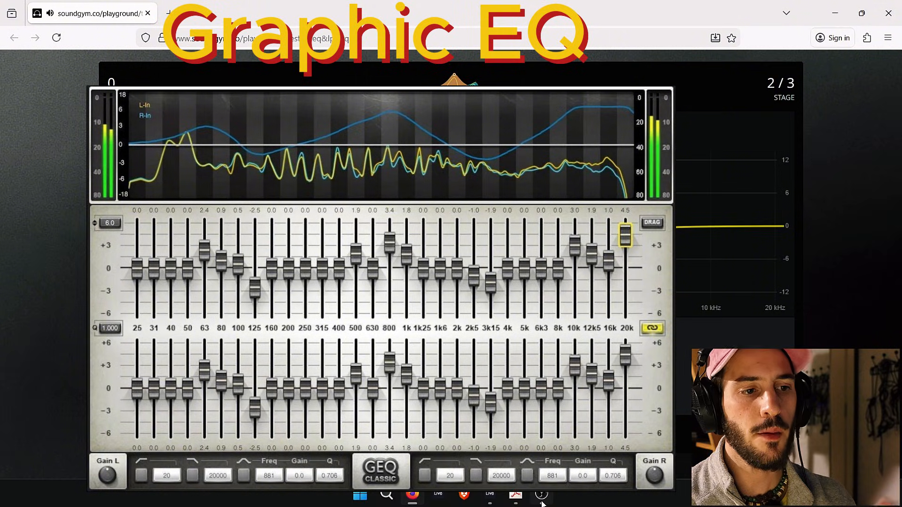
click(489, 496)
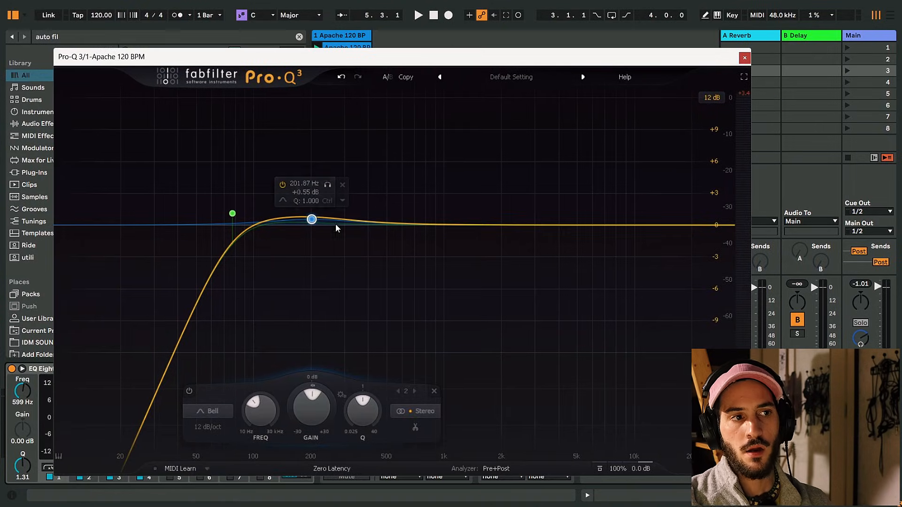
drag(313, 224, 329, 201)
right_click(330, 199)
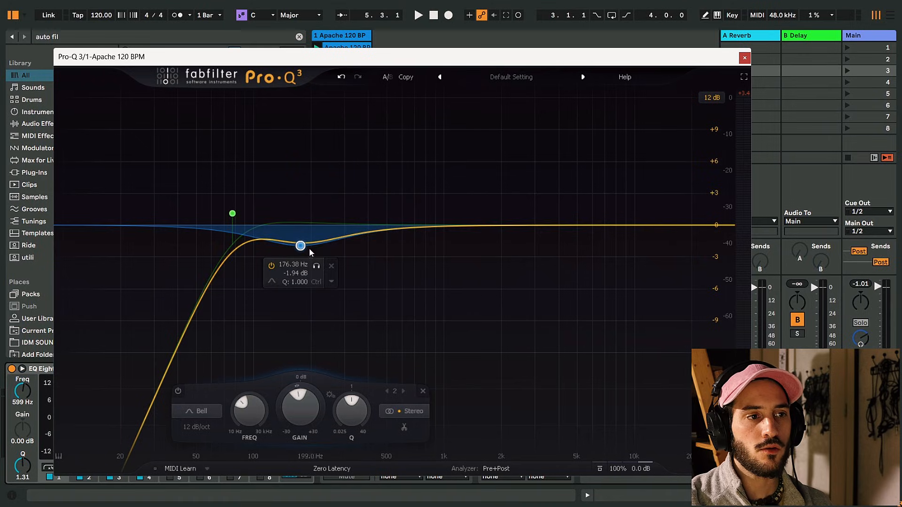
drag(301, 246, 404, 196)
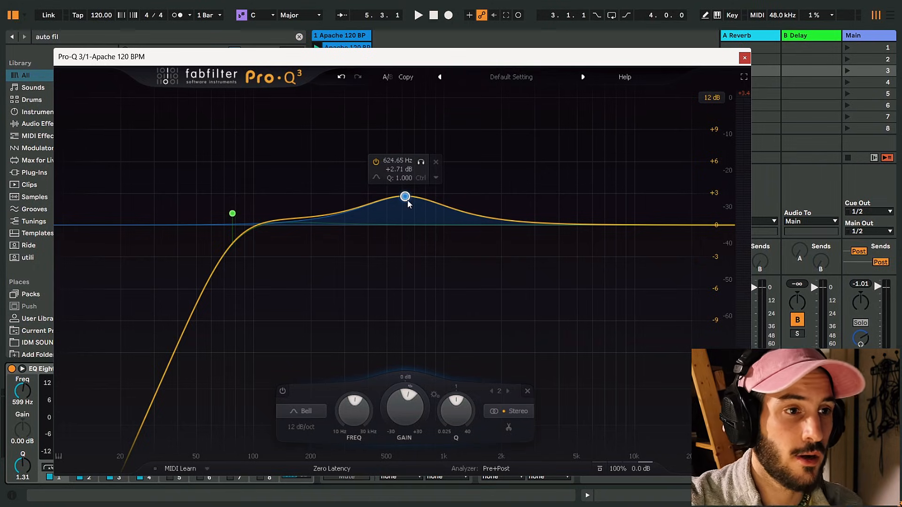
drag(405, 197, 421, 257)
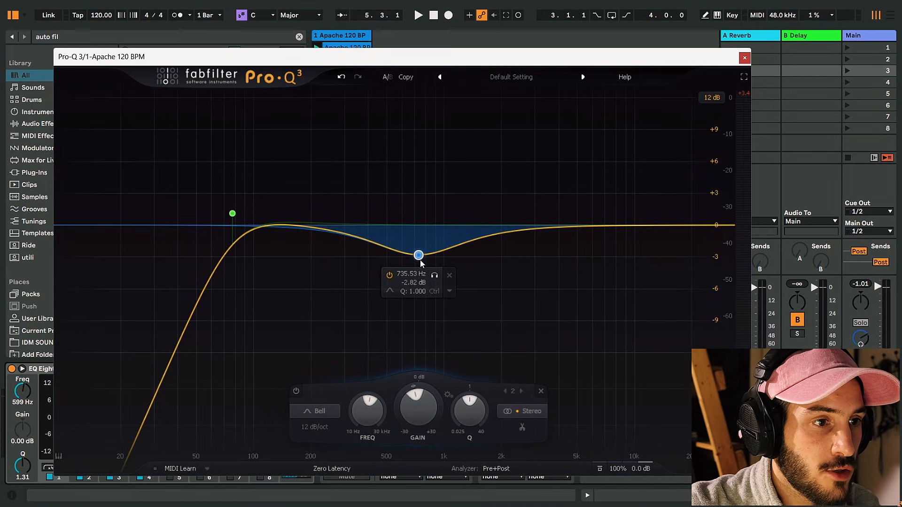
- Narrow the Pro-Q 3 bell band's Q to 40 and deepen its cut to about -8.34 dB
drag(470, 409, 475, 339)
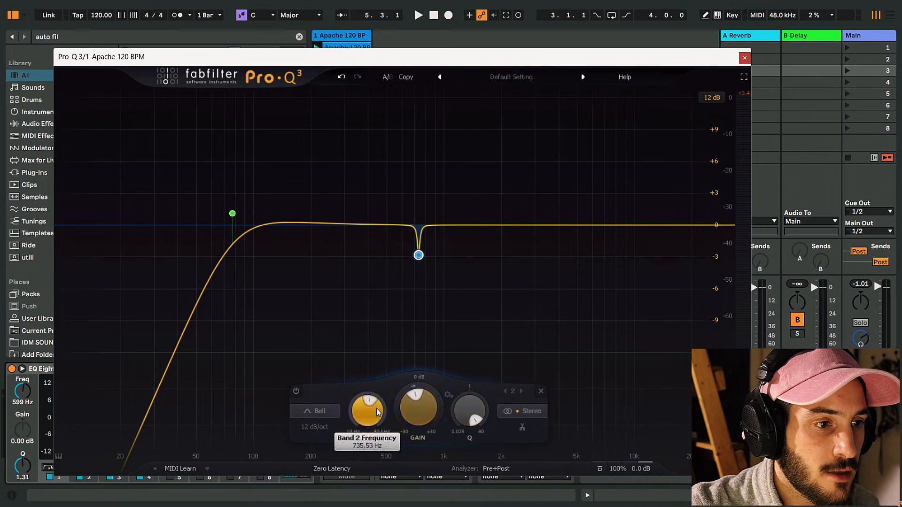
drag(398, 423, 398, 429)
drag(401, 474, 403, 430)
mouse_move(419, 316)
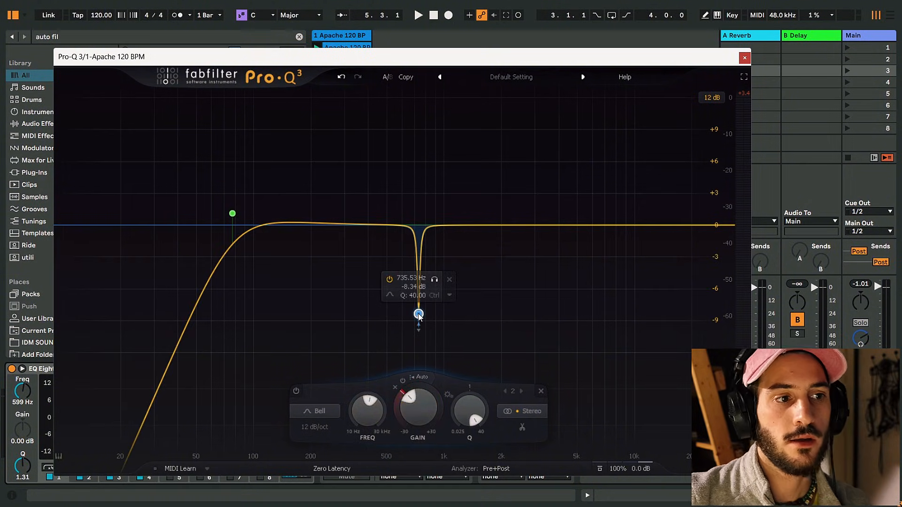
- Widen the bell band's Q, raise its gain back to about 0 dB, and close Pro-Q 3's window
drag(469, 408, 469, 435)
drag(418, 405, 436, 365)
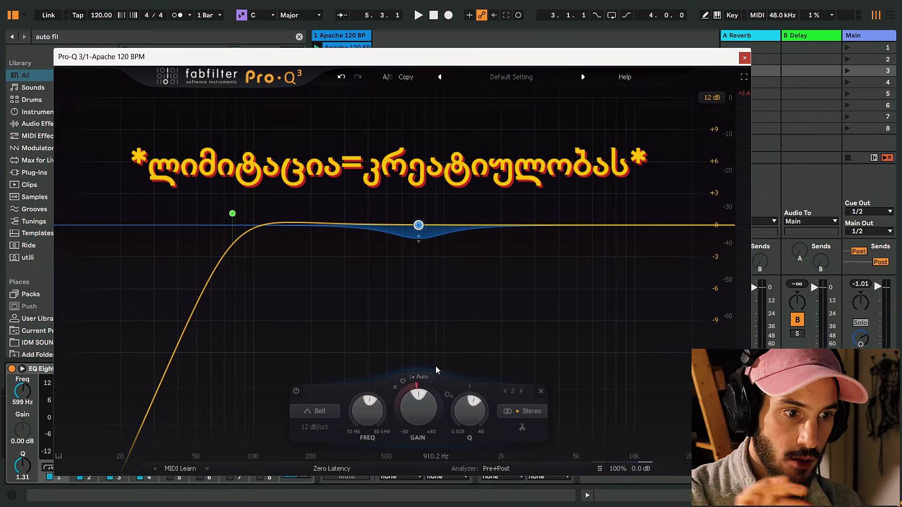
mouse_move(418, 241)
mouse_down()
mouse_move(420, 265)
mouse_move(420, 233)
mouse_up()
click(743, 57)
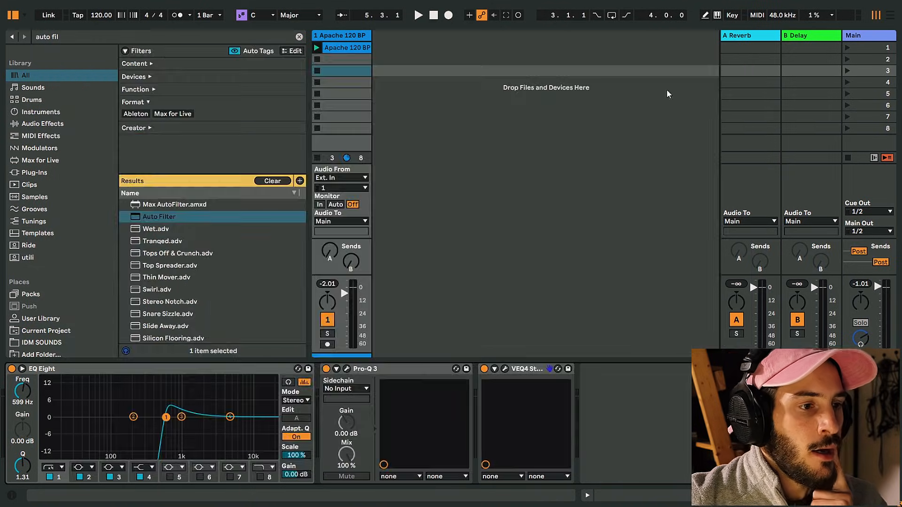
- Lower EQ Eight's band 1 to about 13.2 Hz and delete the Pro-Q 3 device
drag(167, 417, 51, 425)
click(398, 374)
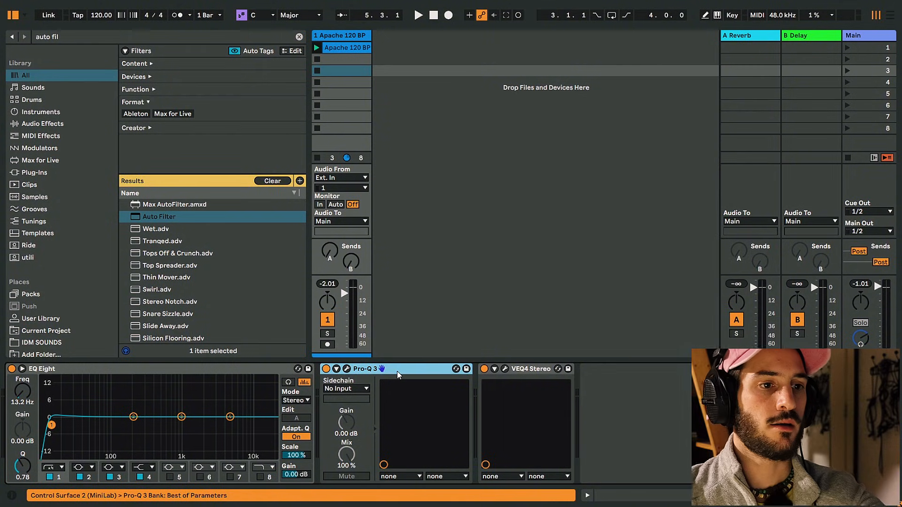
key(Delete)
- Open VEQ4 Stereo to try its LMF control, and delete the device from the track
click(347, 368)
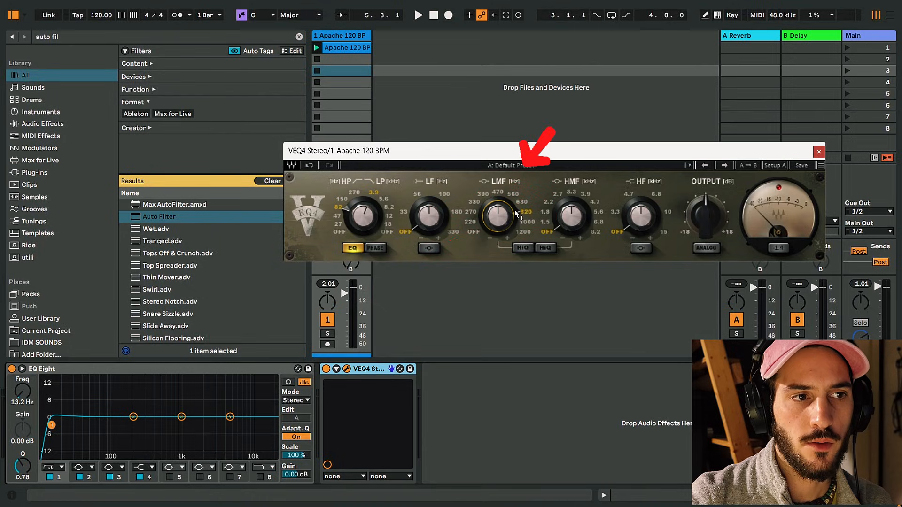
drag(498, 217, 499, 205)
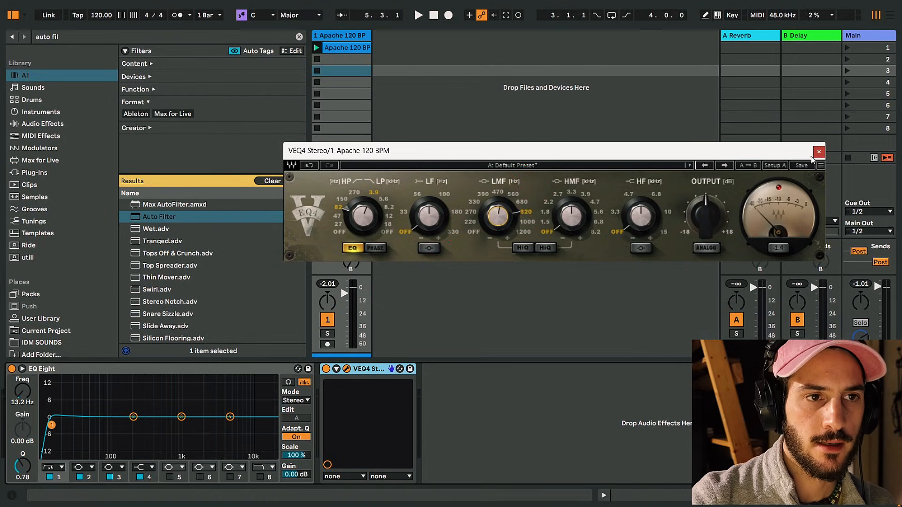
drag(811, 159, 806, 157)
key(Delete)
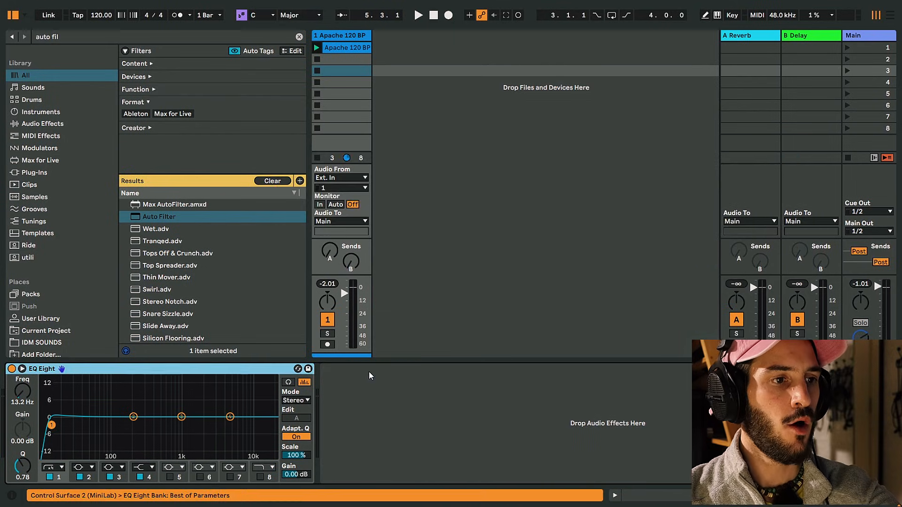
- Play the Apache 120 BPM clip through EQ Eight while adjusting band 1's low cut to about 17.4 Hz, and stop playback
click(337, 49)
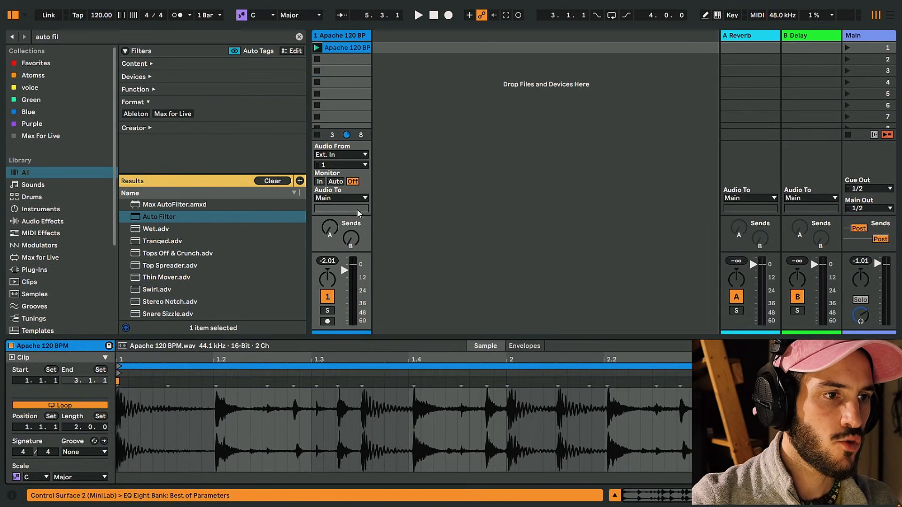
click(340, 37)
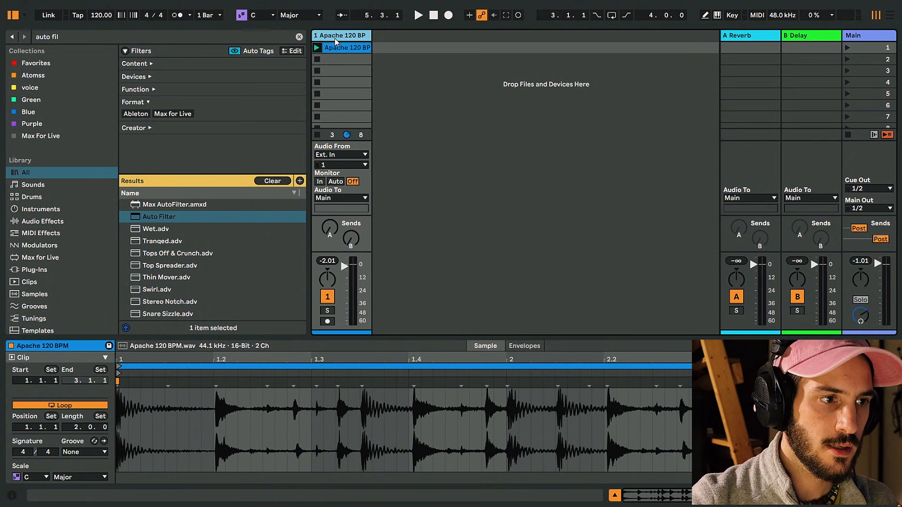
click(319, 47)
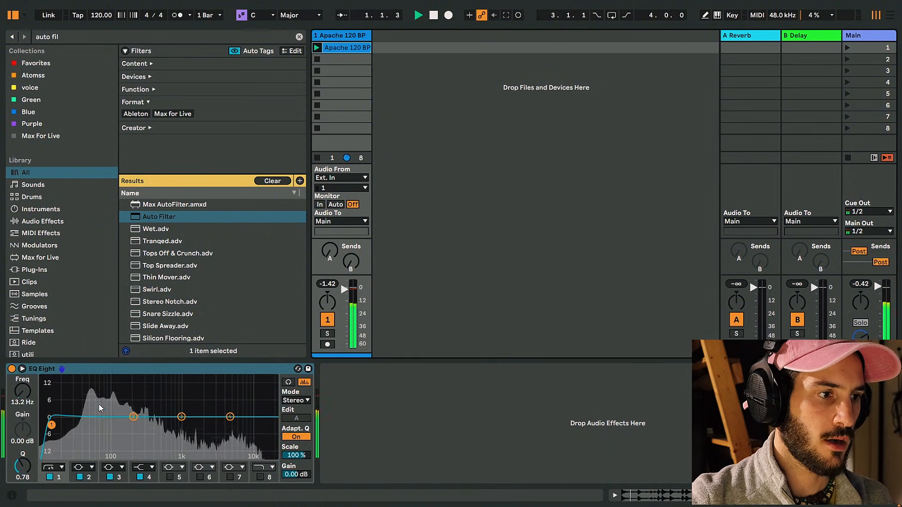
mouse_move(52, 425)
mouse_down()
mouse_move(170, 427)
mouse_move(51, 442)
mouse_up()
key(space)
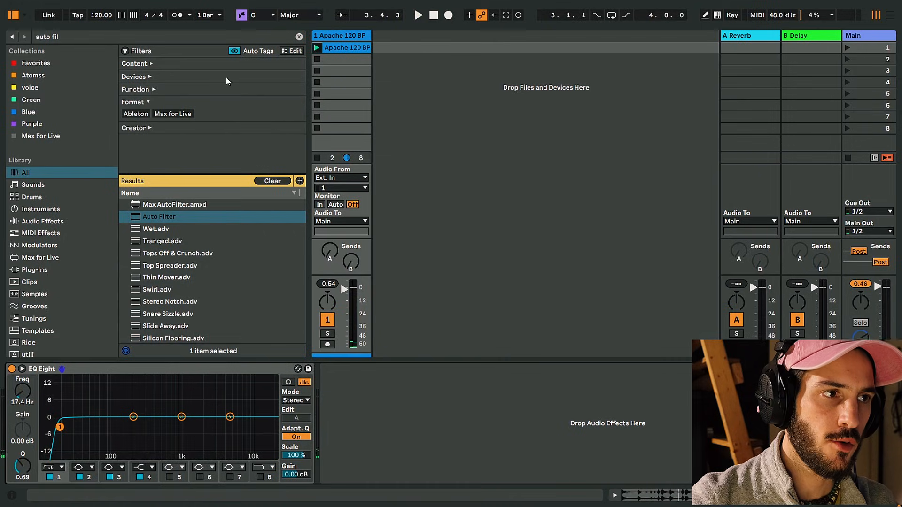
- Clear the browser search, add a fresh EQ Eight from Audio Effects to the track, and delete the old one
click(299, 36)
click(58, 184)
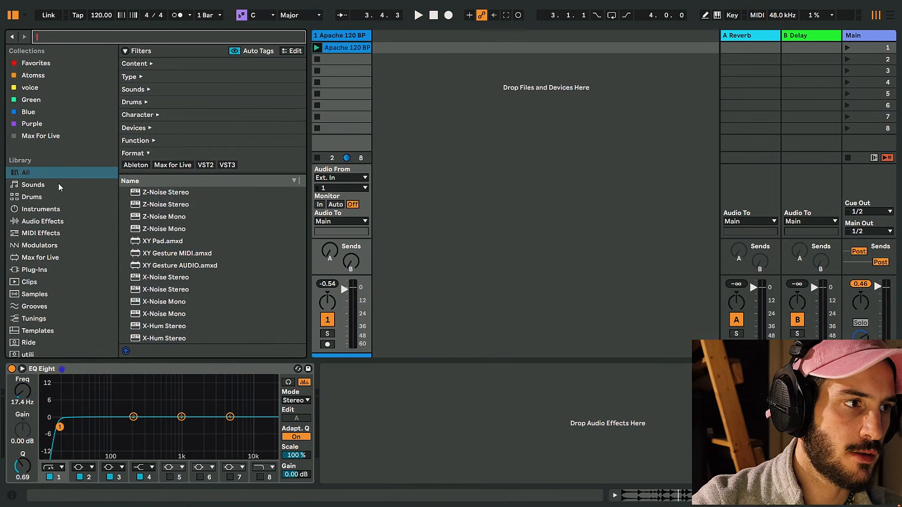
click(58, 233)
click(60, 222)
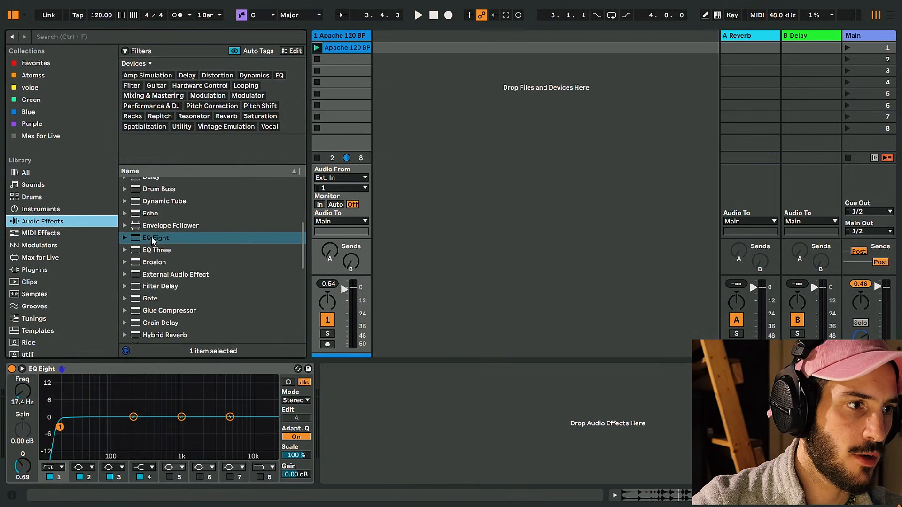
drag(152, 237, 383, 421)
click(179, 368)
key(Delete)
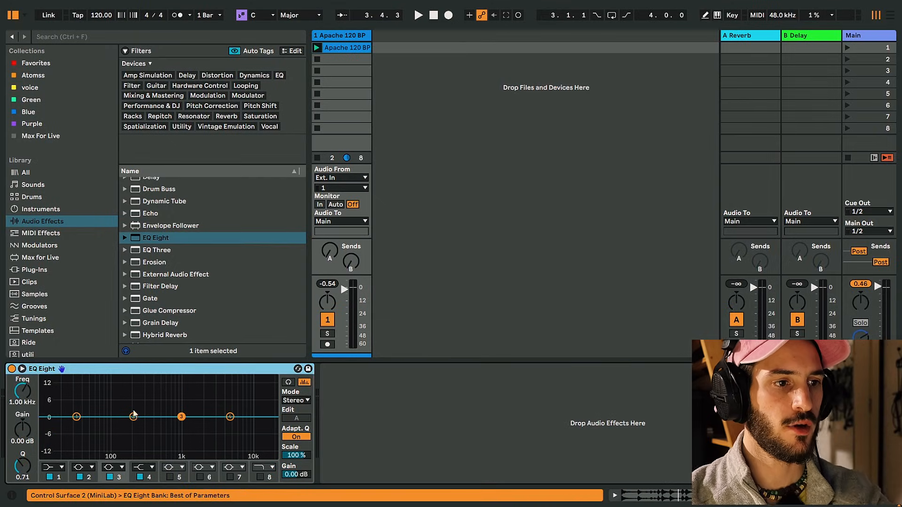
- Switch on EQ Eight's bands 5, 6 and 7, and toggle band 8 on and off
click(169, 477)
click(199, 477)
click(230, 477)
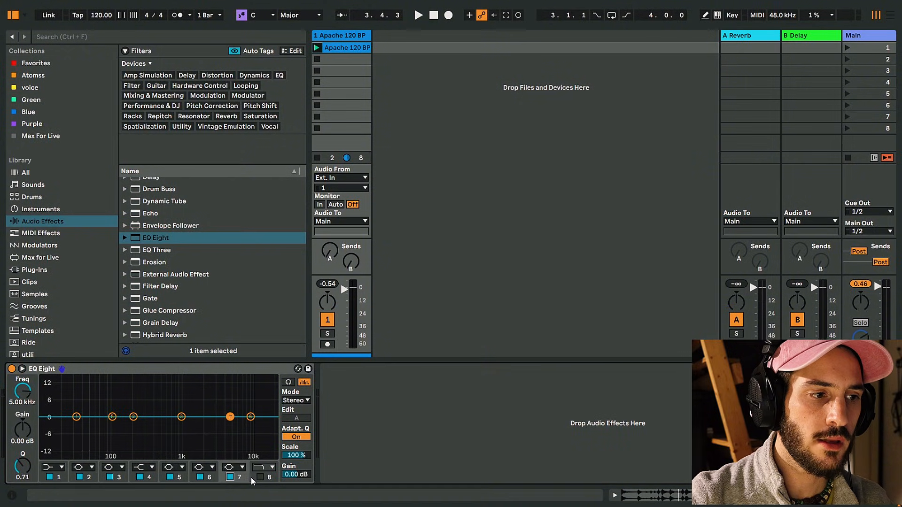
click(260, 477)
click(260, 478)
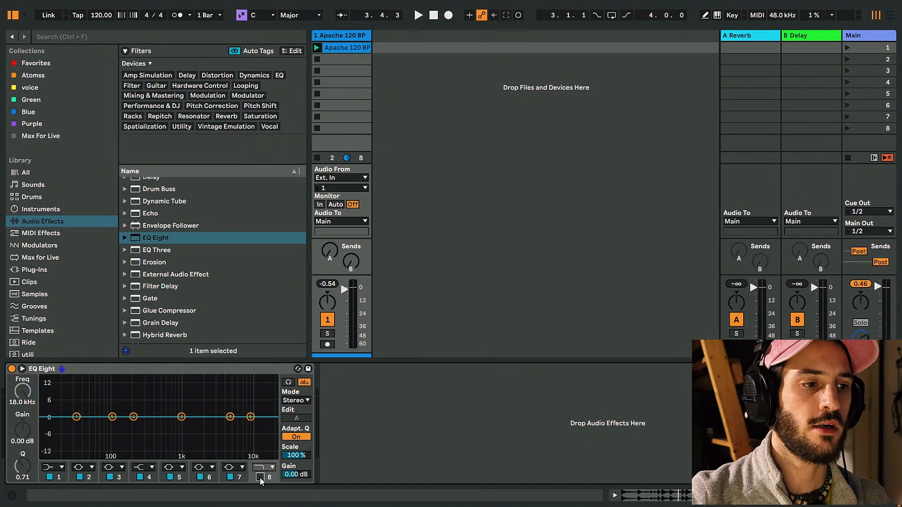
- Switch off EQ Eight's bands 7 down to 2, leaving only band 1 active
click(230, 477)
click(199, 477)
click(169, 477)
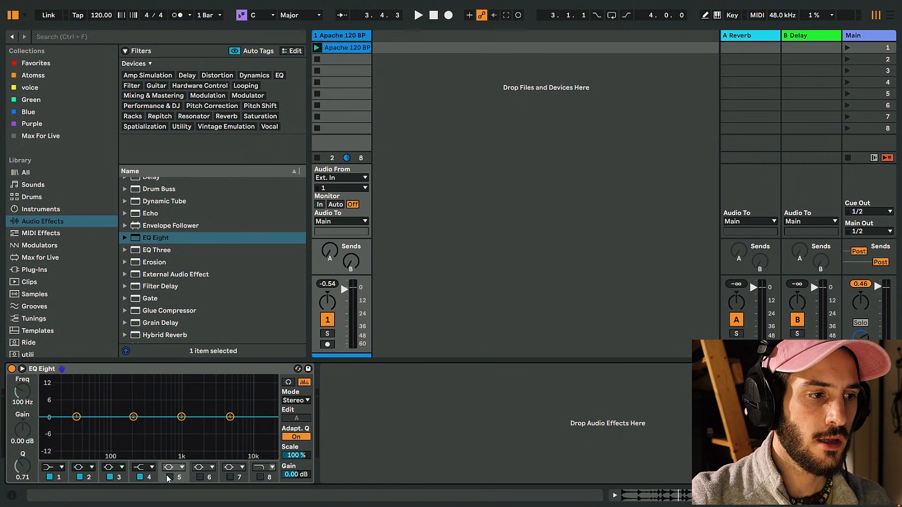
click(139, 477)
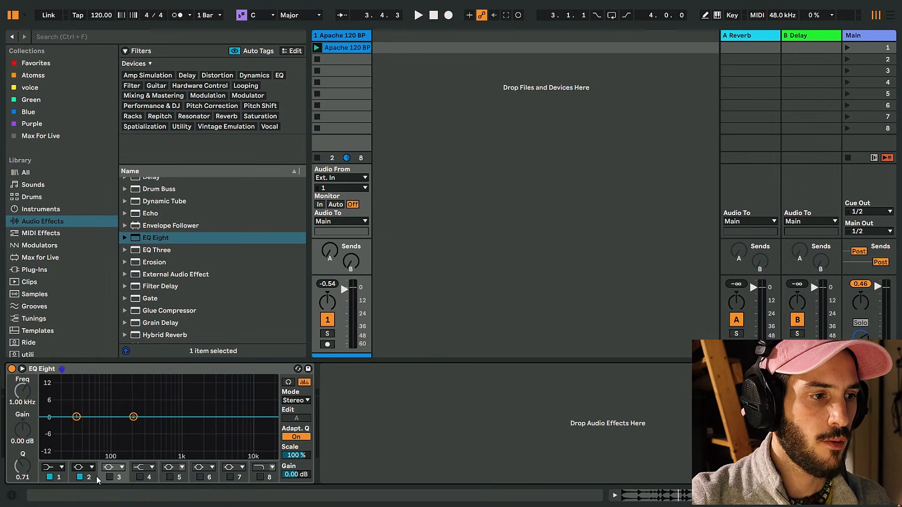
- Change band 1 from low shelf to the steep x4 low cut and play the loop with it at about 16.3 Hz
drag(77, 417, 144, 414)
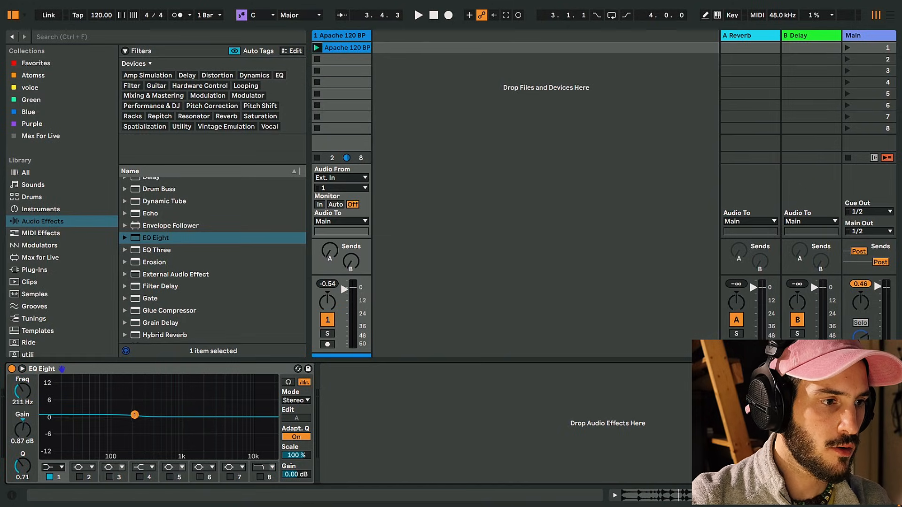
click(62, 468)
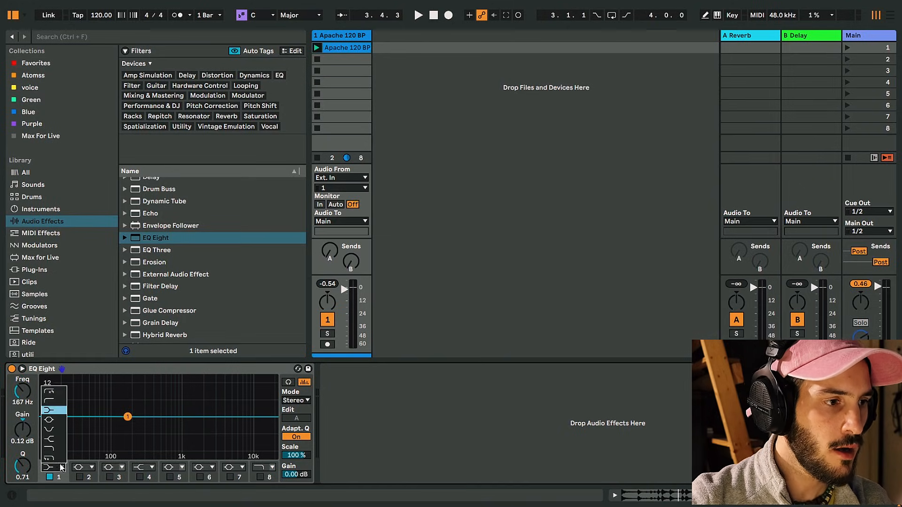
click(60, 393)
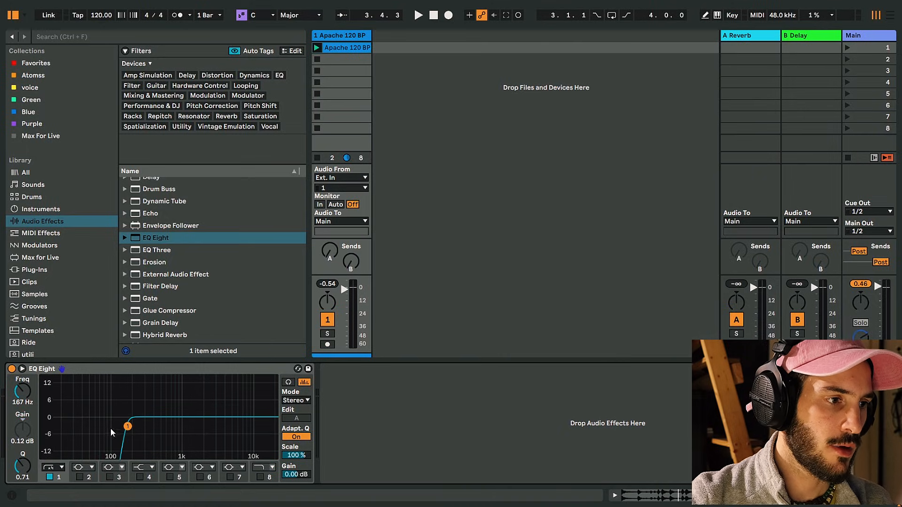
drag(122, 426, 55, 424)
key(space)
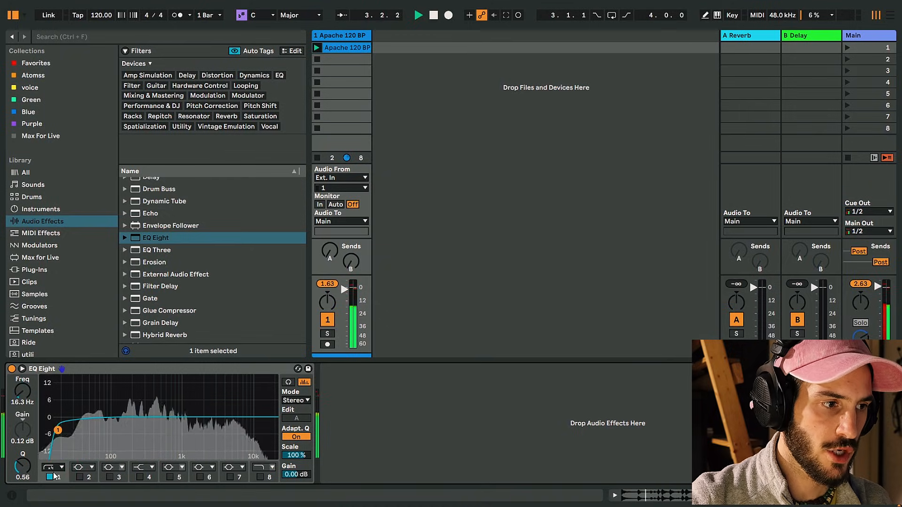
- Sweep band 1's low cut up to about 574 Hz during playback and switch it to the steep x4 high cut
click(56, 469)
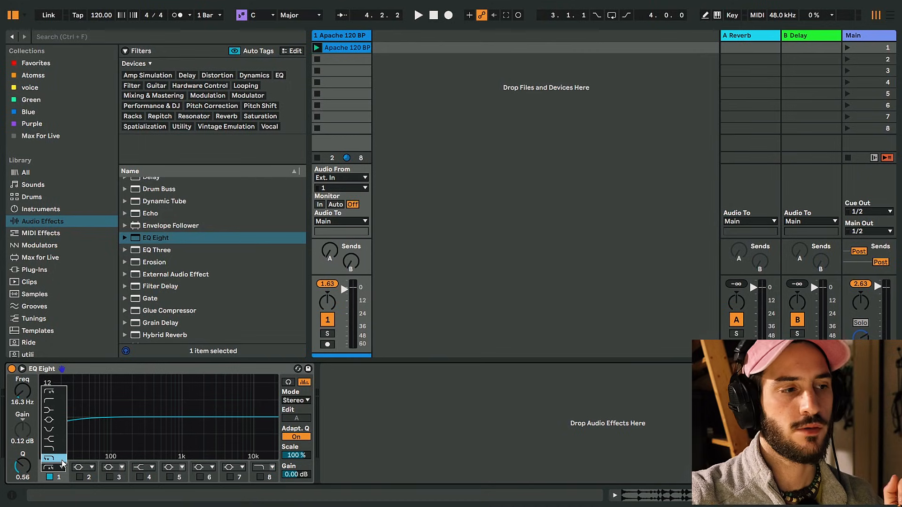
key(space)
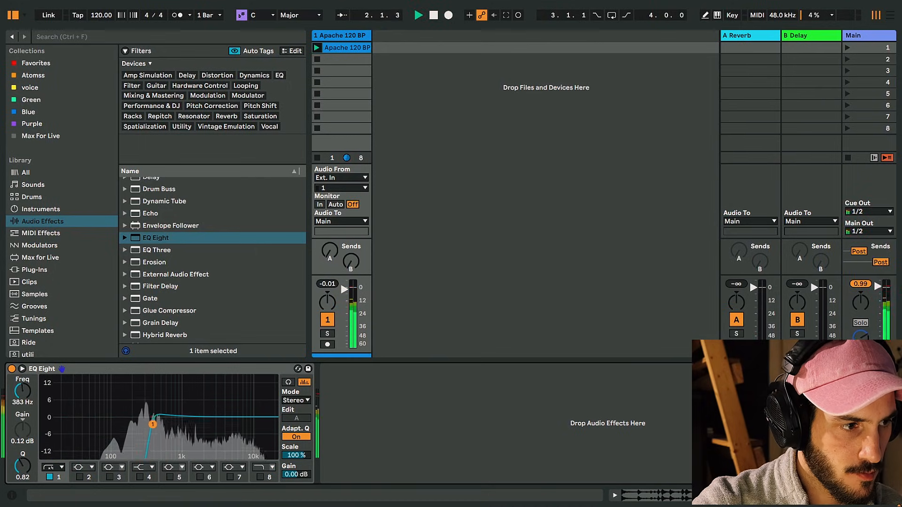
click(52, 467)
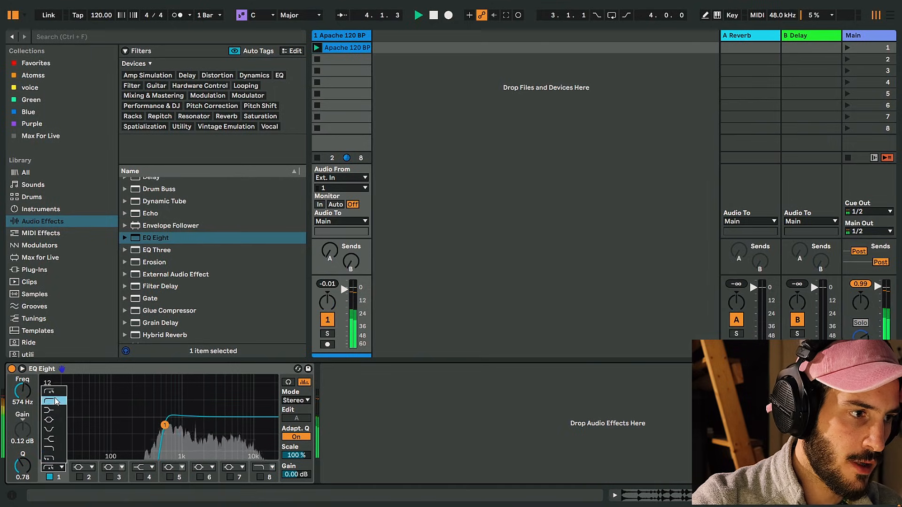
click(53, 459)
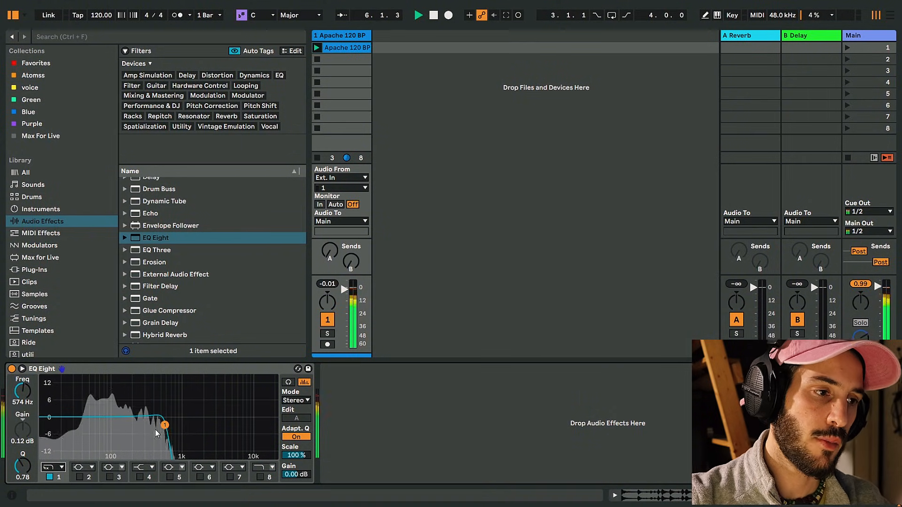
- Change band 1 to the gentler low cut, stop playback, and lower its frequency to about 52.7 Hz
click(52, 467)
click(60, 404)
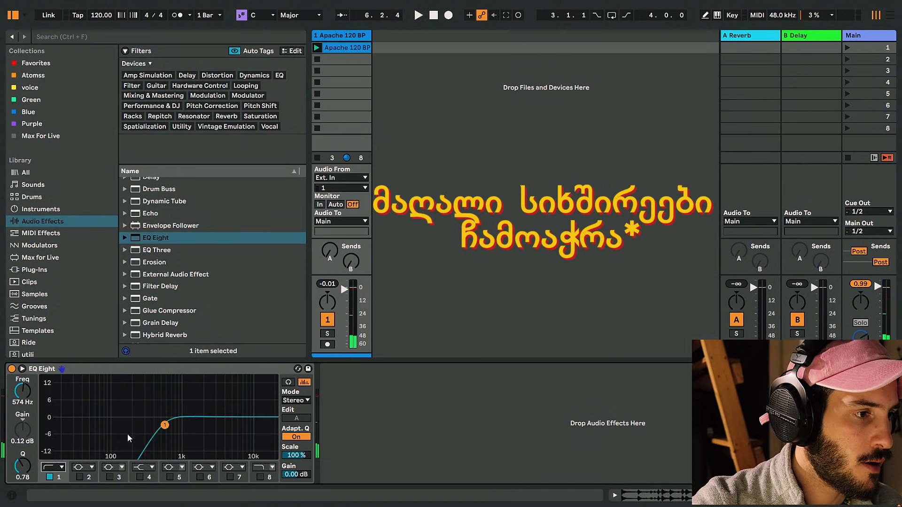
drag(165, 425, 93, 427)
- Compare the steep x4 low cut with the gentler low cut on band 1 at about 55 Hz
click(53, 468)
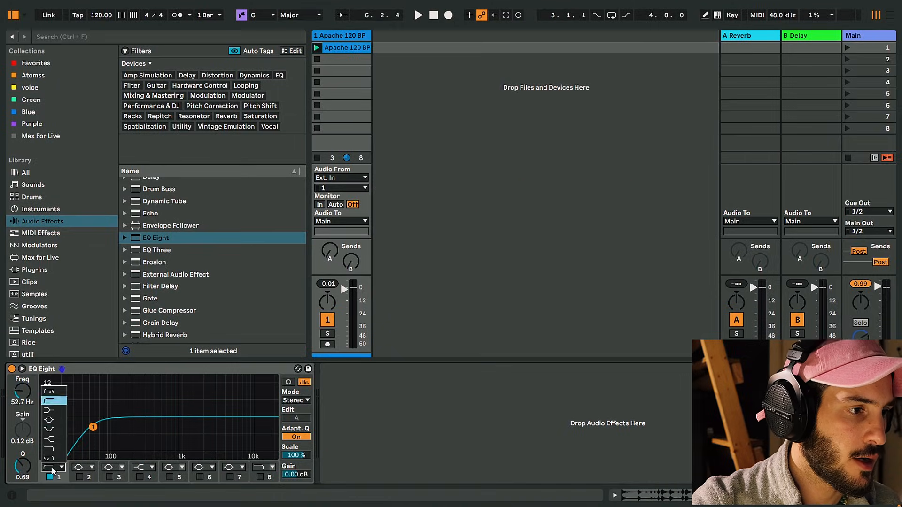
click(55, 393)
click(54, 467)
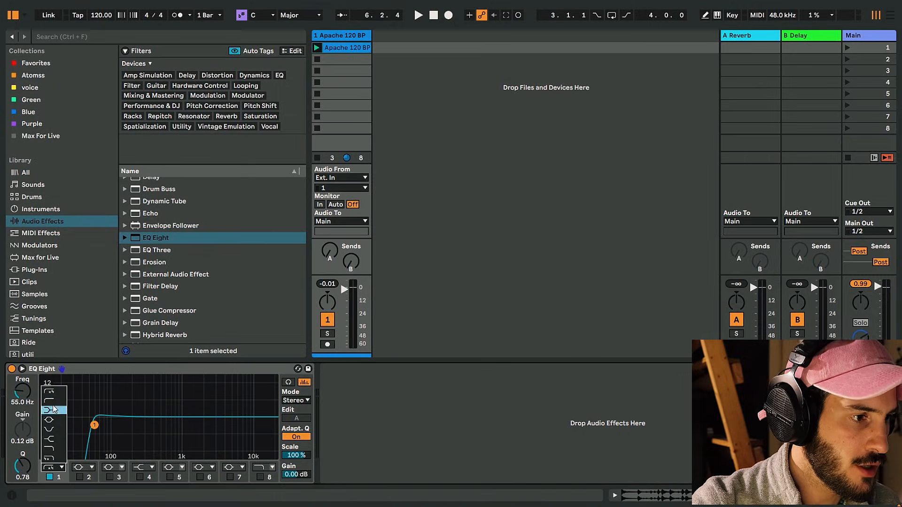
click(59, 414)
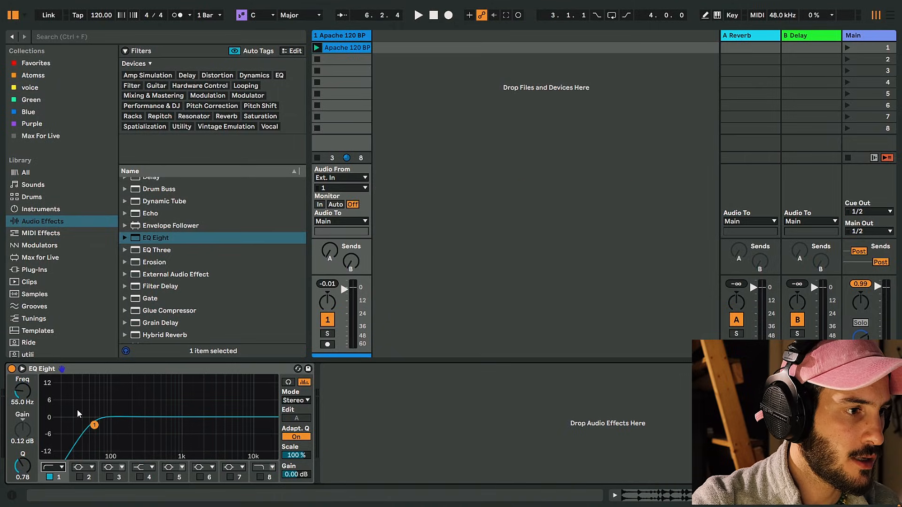
- Set band 1 to low shelf and, while the loop plays, pull it down to -15 dB at about 445 Hz
click(59, 465)
click(55, 407)
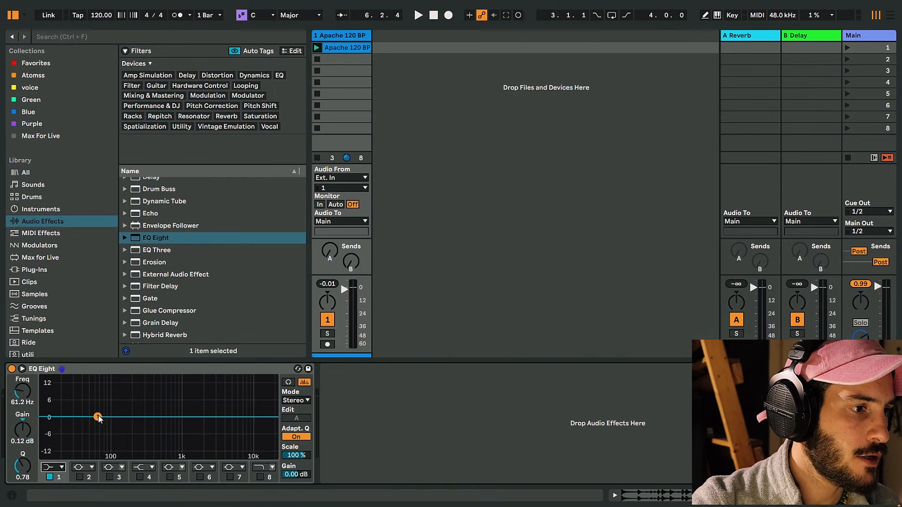
key(space)
drag(107, 416, 157, 456)
key(space)
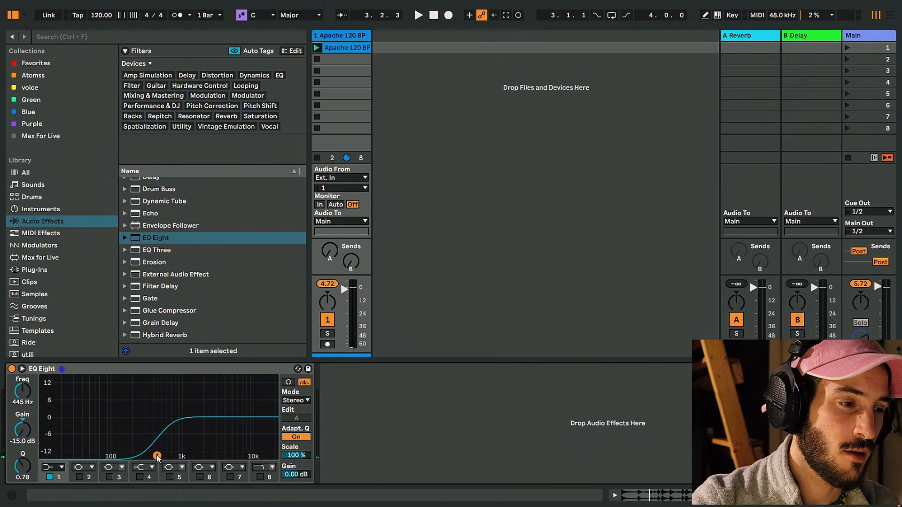
- Raise band 1's low shelf to about 808 Hz, keeping it at -15 dB, and start the loop playing
mouse_move(157, 458)
mouse_down()
mouse_move(151, 424)
mouse_move(159, 420)
mouse_move(164, 455)
mouse_up()
click(62, 468)
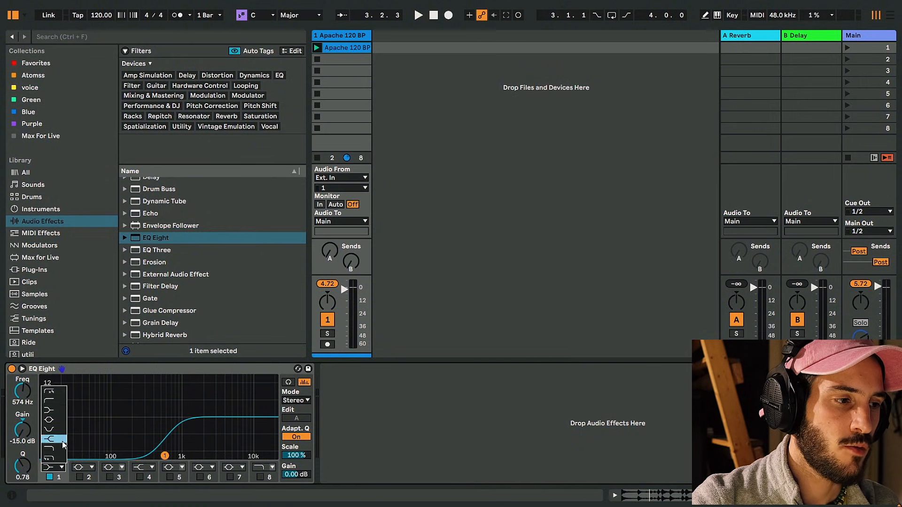
click(59, 412)
drag(173, 454, 184, 456)
key(space)
- Switch band 1 to the steep x4 low cut during playback, change it to the bell shape, and stop playback
click(55, 468)
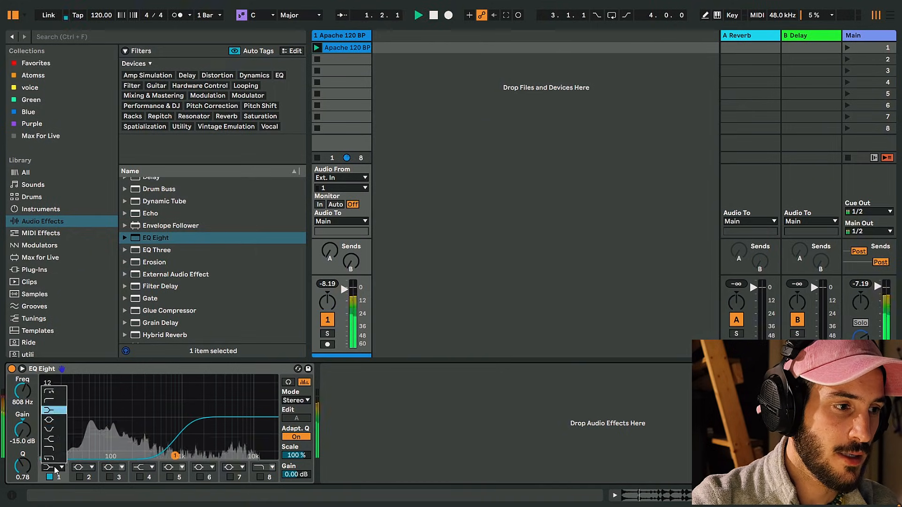
click(56, 393)
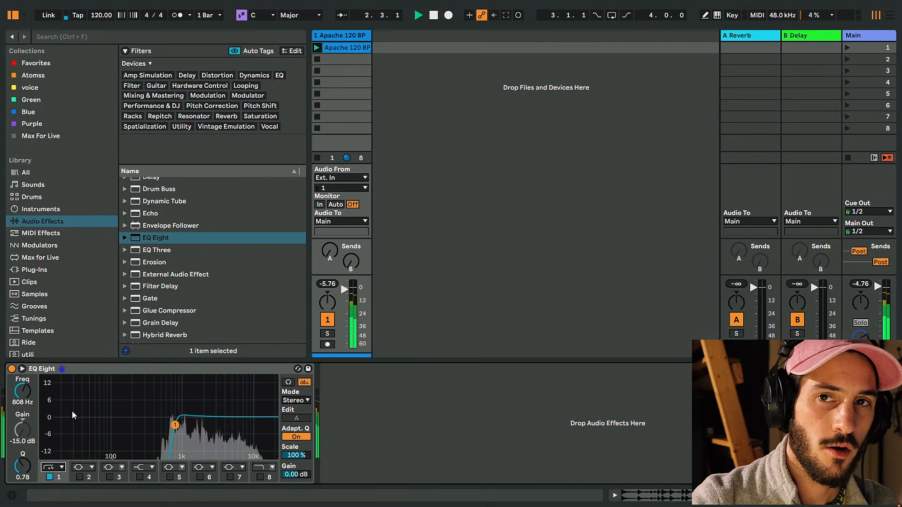
click(55, 468)
click(57, 421)
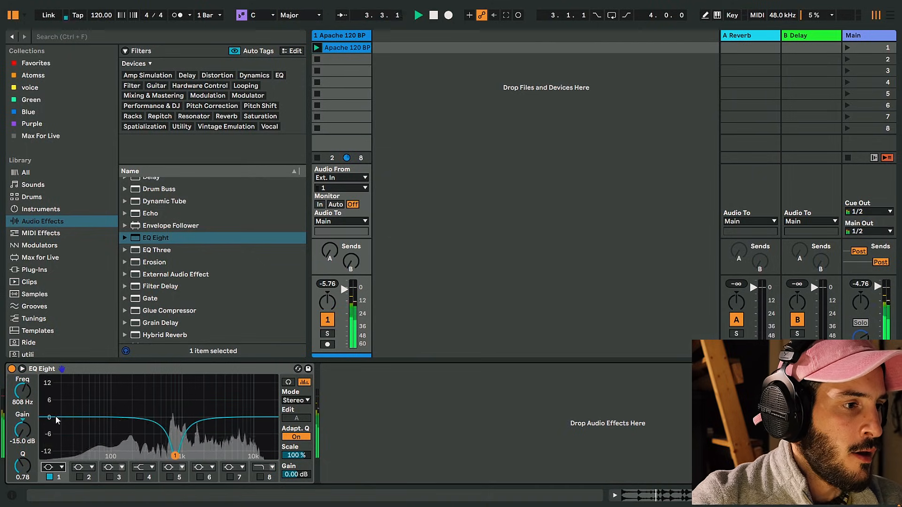
key(space)
- Move band 1's bell to a boost of about 7.5 dB near 1.9 kHz and listen to the loop
drag(175, 456, 202, 400)
key(space)
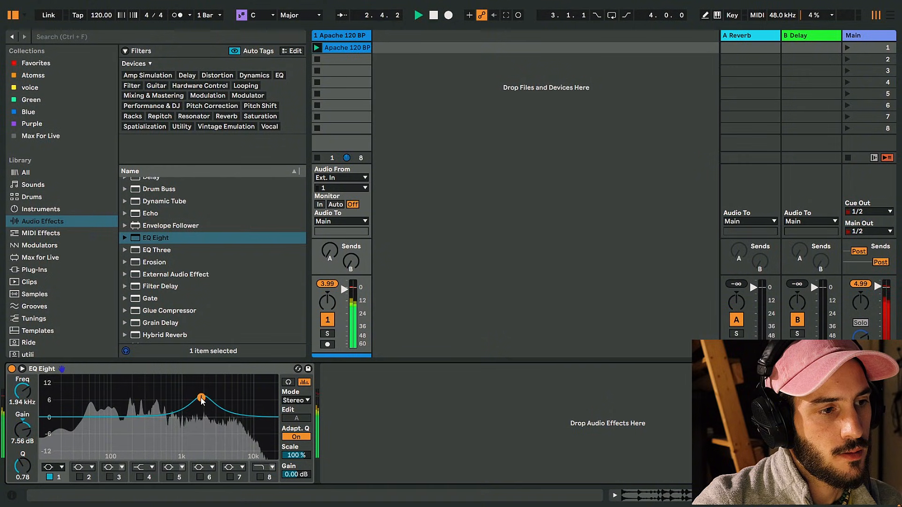
key(space)
- Enable audition mode, move band 1 to a cut of about -8.55 dB at 93.8 Hz, and start playback
click(288, 382)
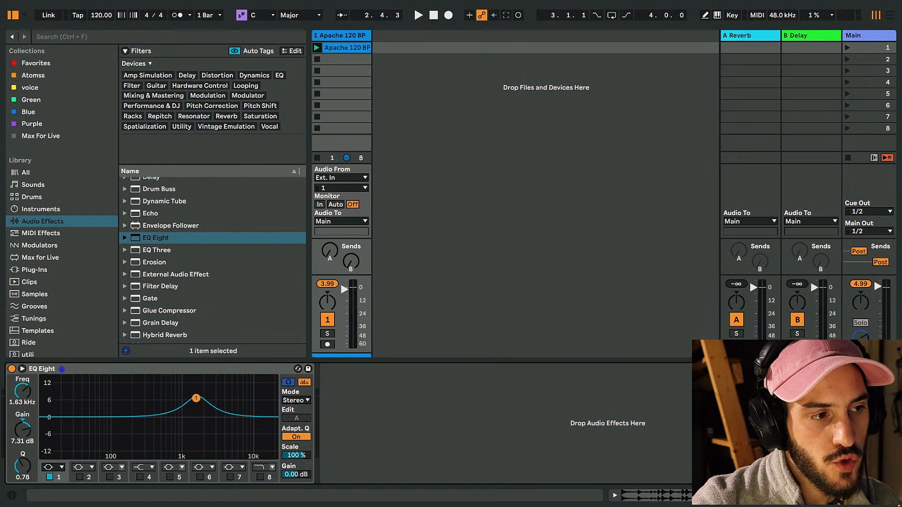
drag(197, 400, 111, 439)
key(space)
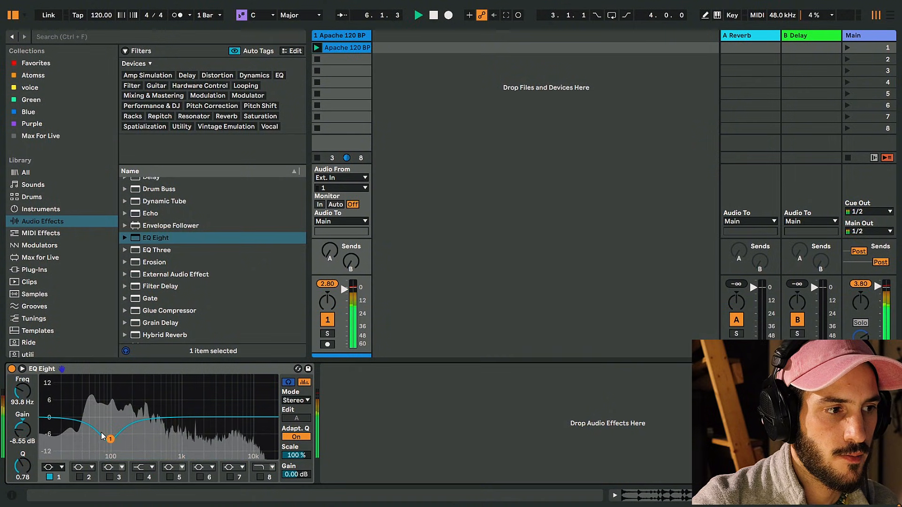
- Enable bands 2 and 3, cutting the highs with band 2 and boosting band 3 about 3.6 dB at 1.35 kHz with Q 1.24
click(80, 477)
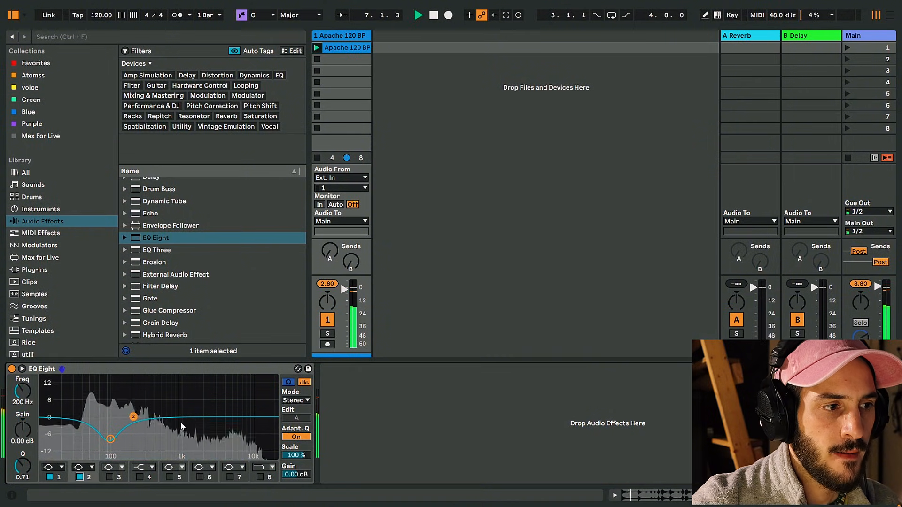
drag(133, 417, 238, 430)
click(110, 478)
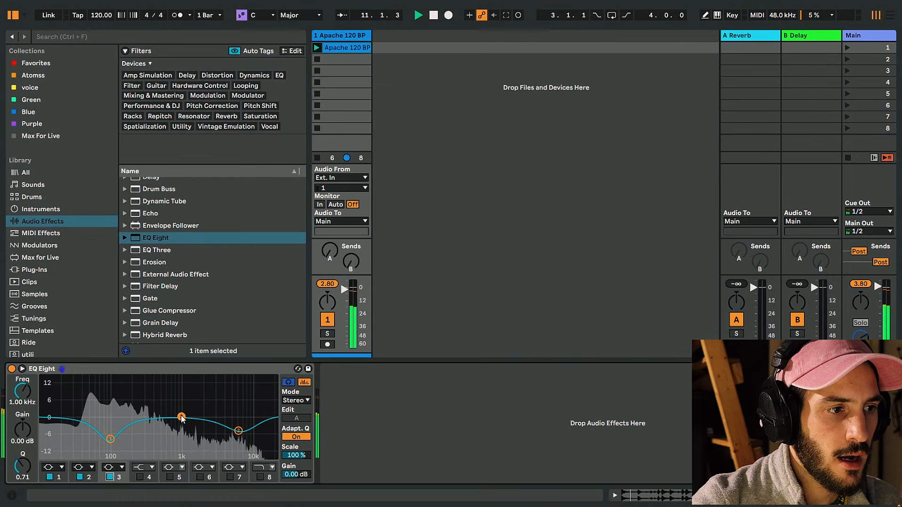
drag(182, 417, 169, 406)
drag(23, 467, 23, 456)
drag(170, 407, 190, 408)
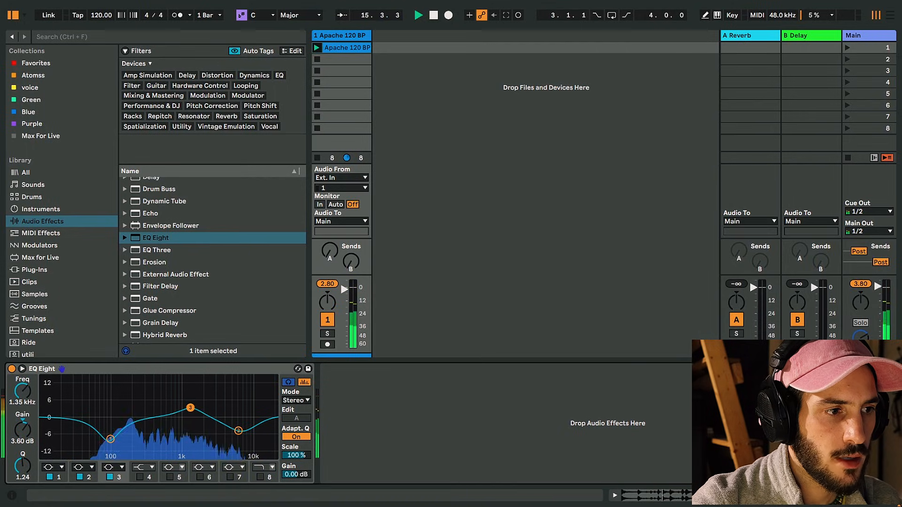
- Compare the drum loop with EQ Eight bypassed and active, and briefly solo track 1
click(12, 369)
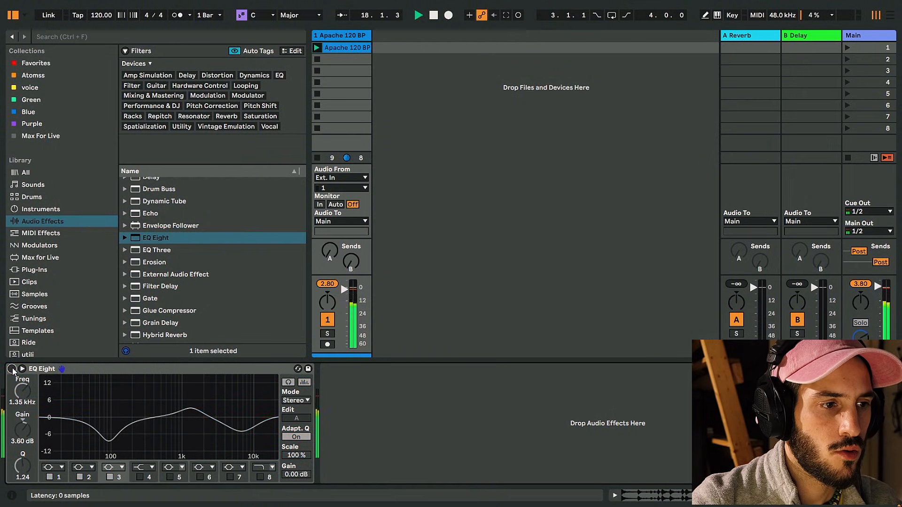
click(12, 369)
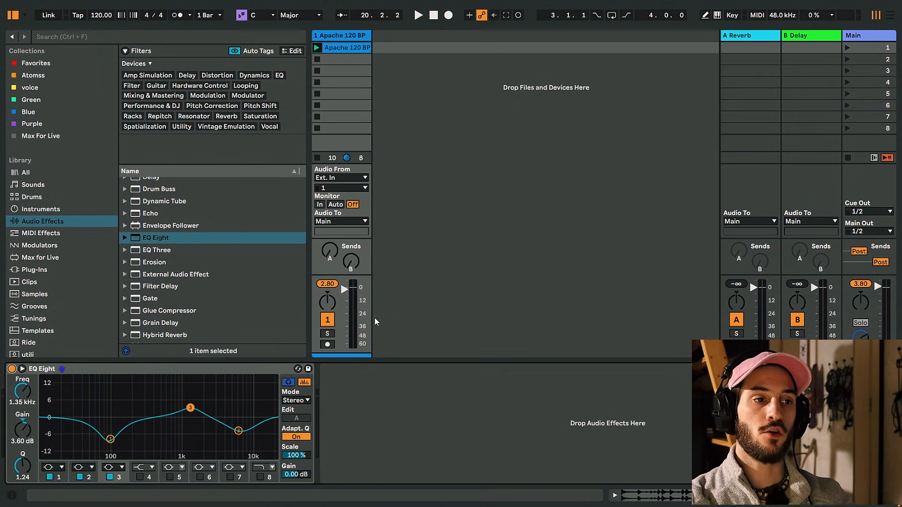
click(332, 334)
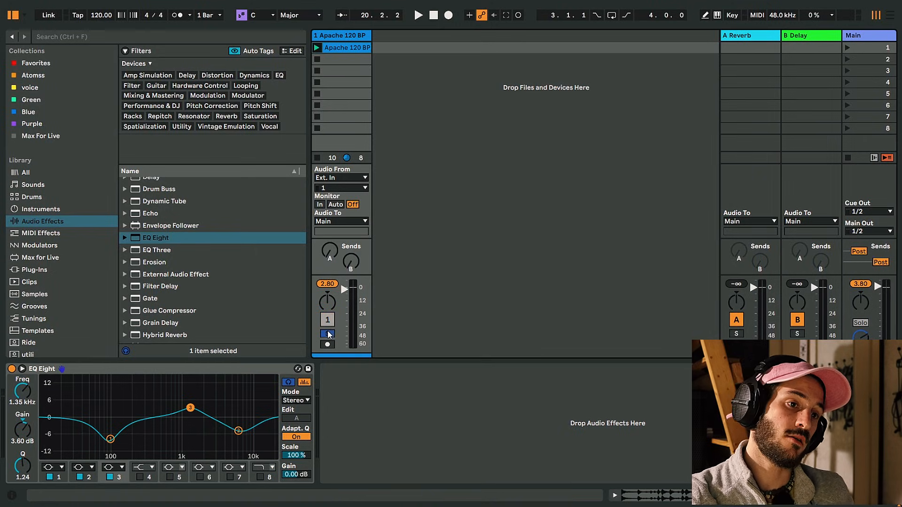
click(328, 334)
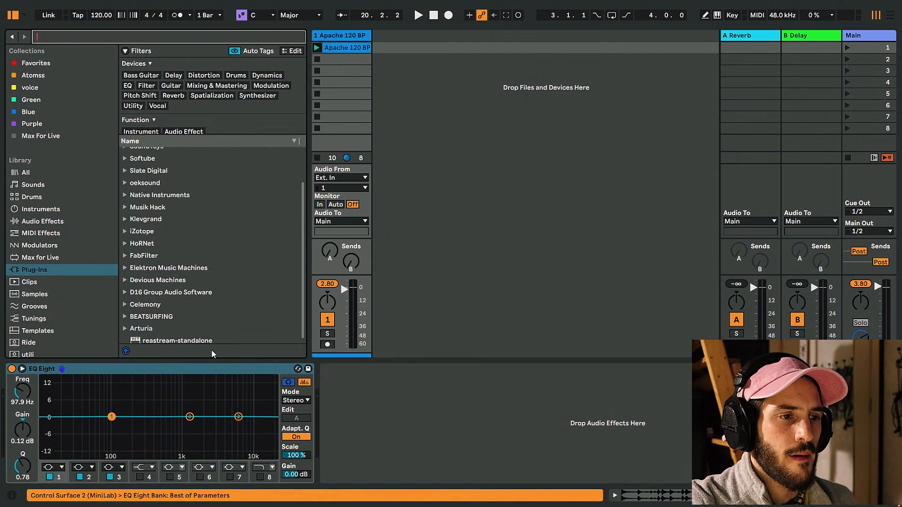
scroll(145, 256, up, 3)
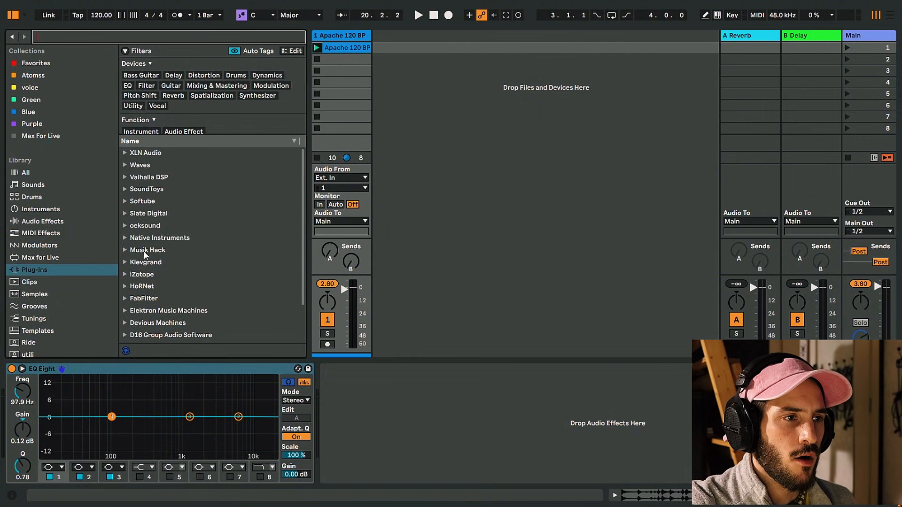
scroll(145, 227, down, 2)
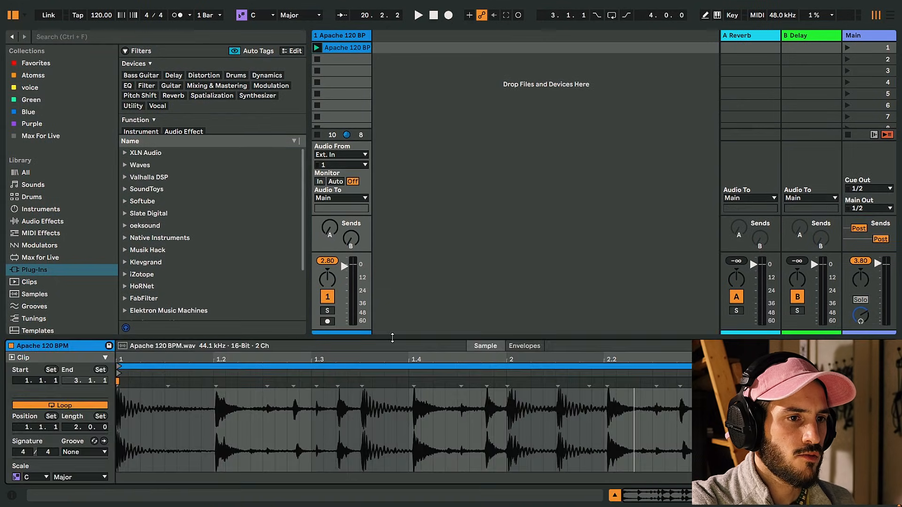
key(ctrl+alt+l)
key(ctrl+alt+l)
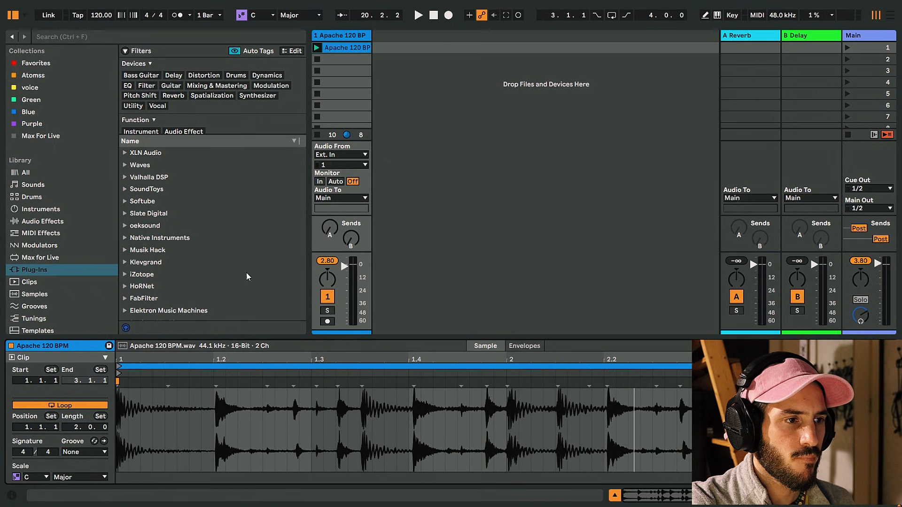
- Show track 1's EQ Eight, set band 1 to notch, and move it to about 211 Hz while the loop plays
click(341, 38)
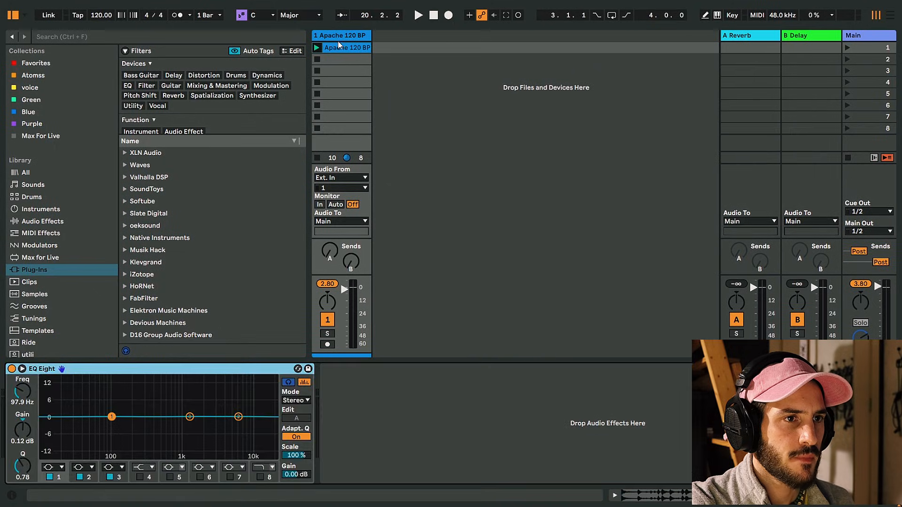
click(61, 467)
click(54, 431)
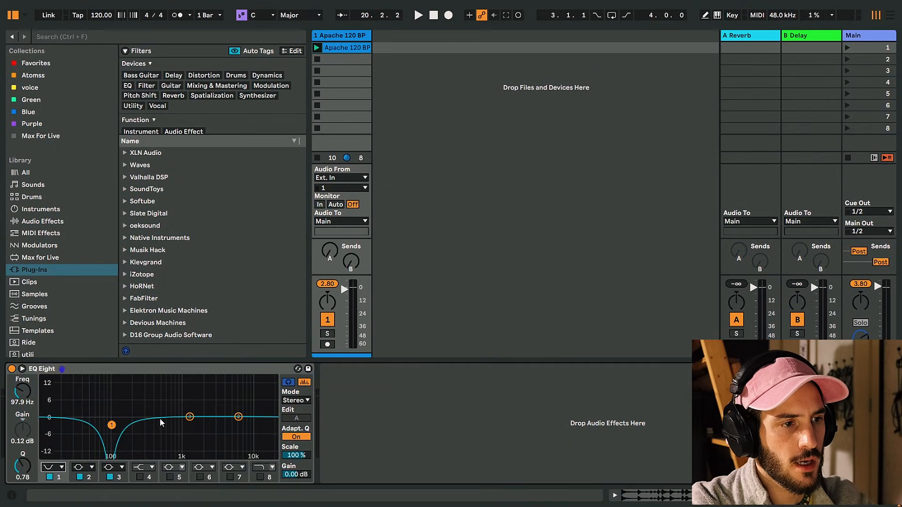
key(space)
drag(112, 426, 143, 428)
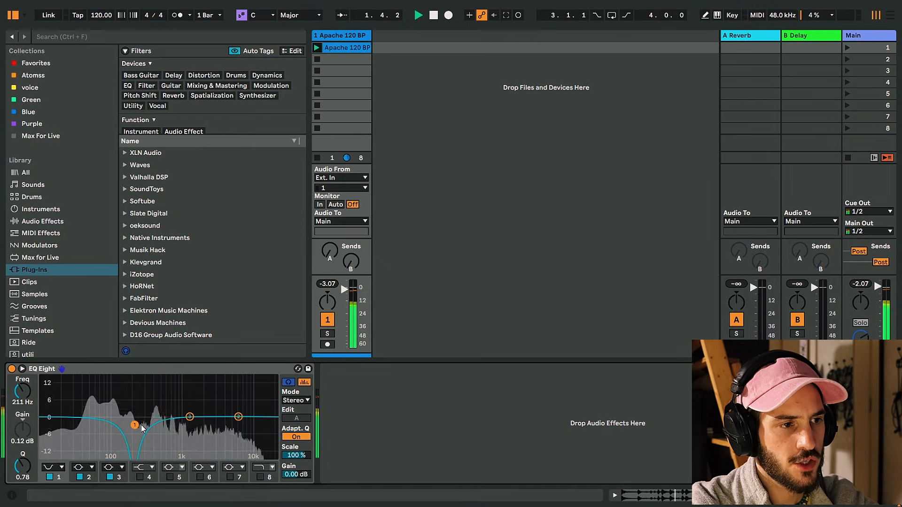
- Compare the loop with and without the notch by repeatedly bypassing EQ Eight, and stop playback
click(12, 369)
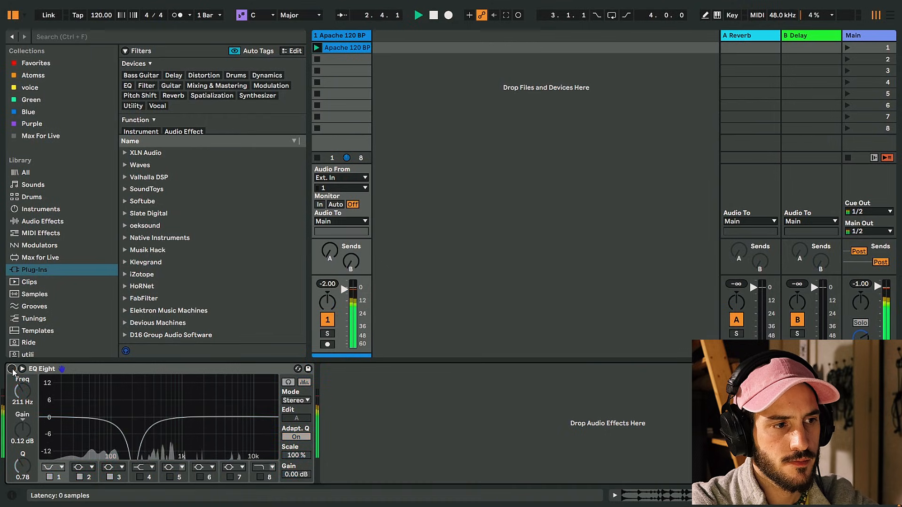
click(11, 370)
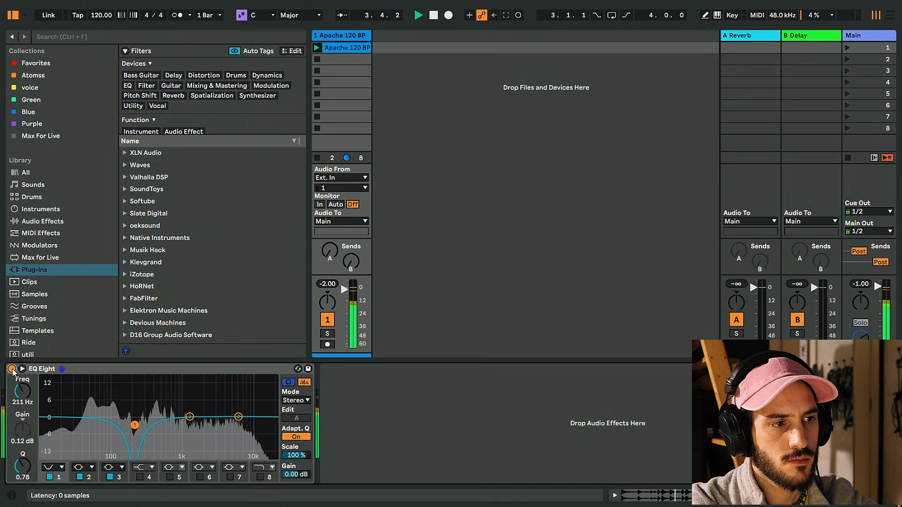
click(12, 369)
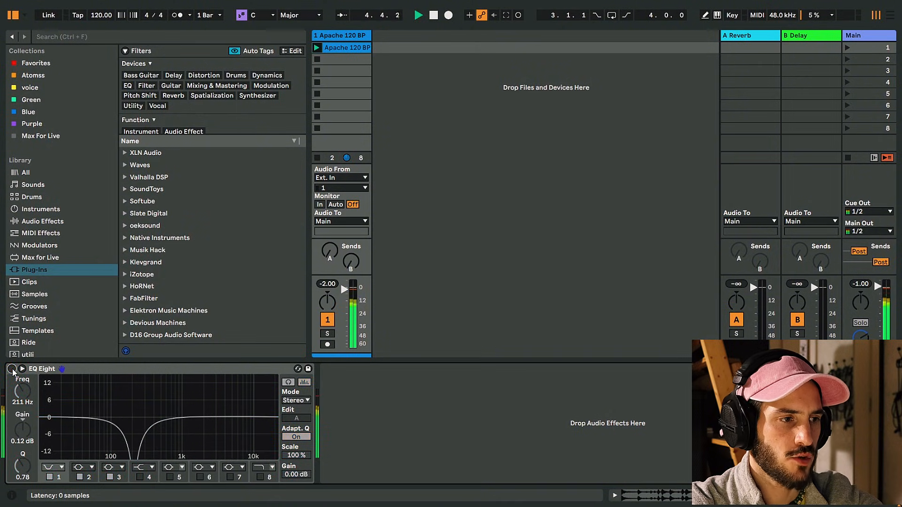
click(12, 370)
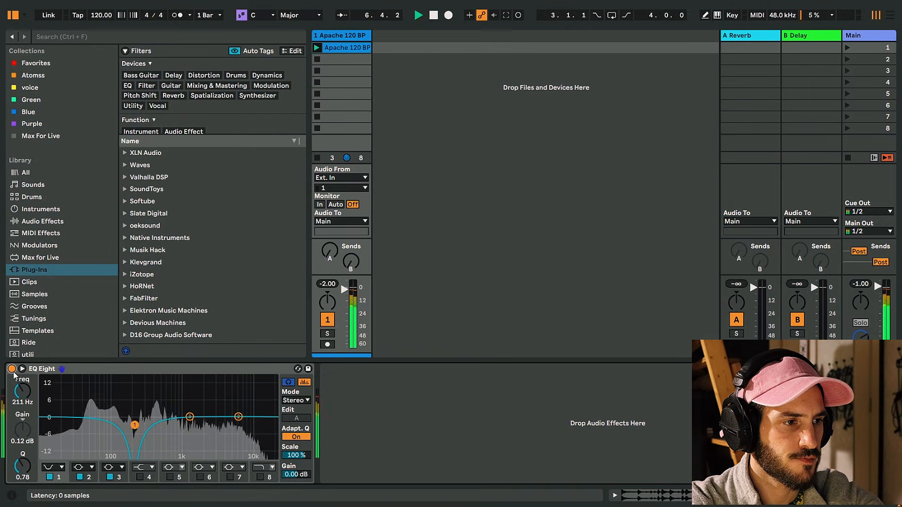
key(space)
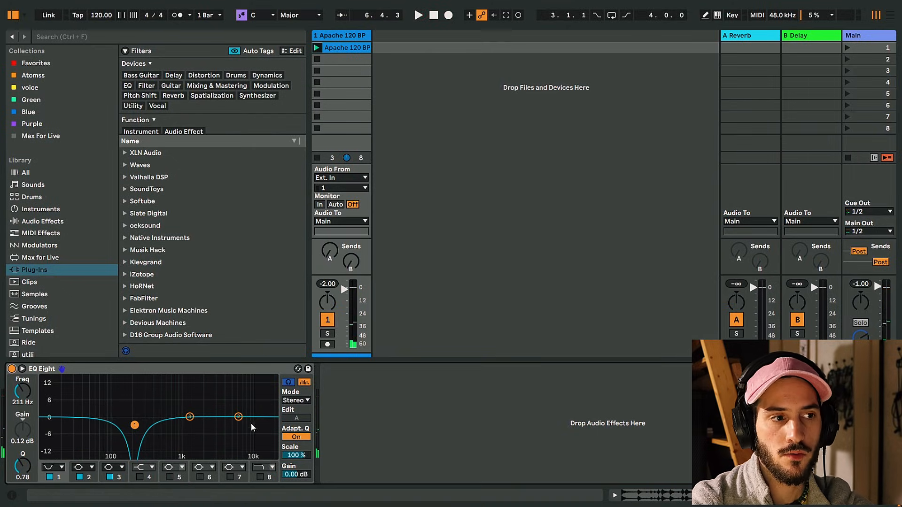
- Set band 1 to the gentler low cut at 211 Hz and raise its Q to about 0.85
click(61, 467)
click(55, 403)
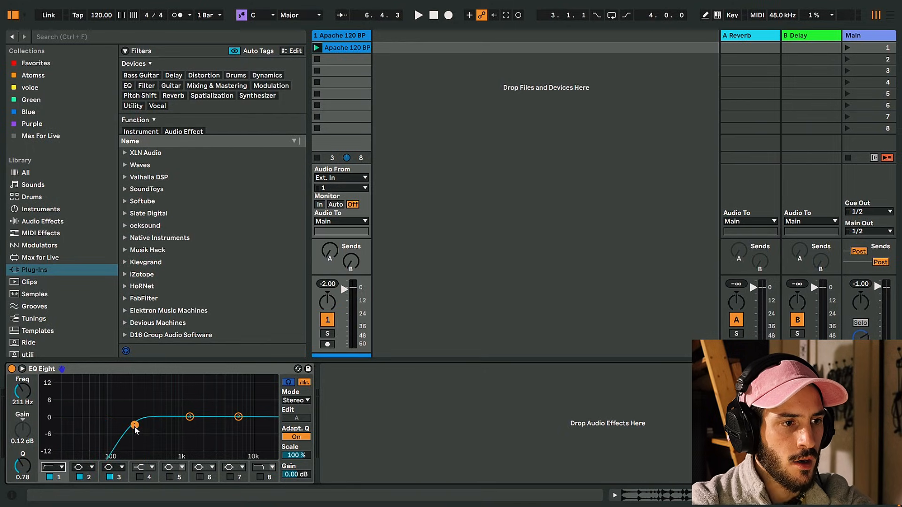
mouse_move(134, 430)
mouse_down()
mouse_move(129, 406)
mouse_move(125, 448)
mouse_move(134, 427)
mouse_move(147, 427)
mouse_move(134, 424)
mouse_up()
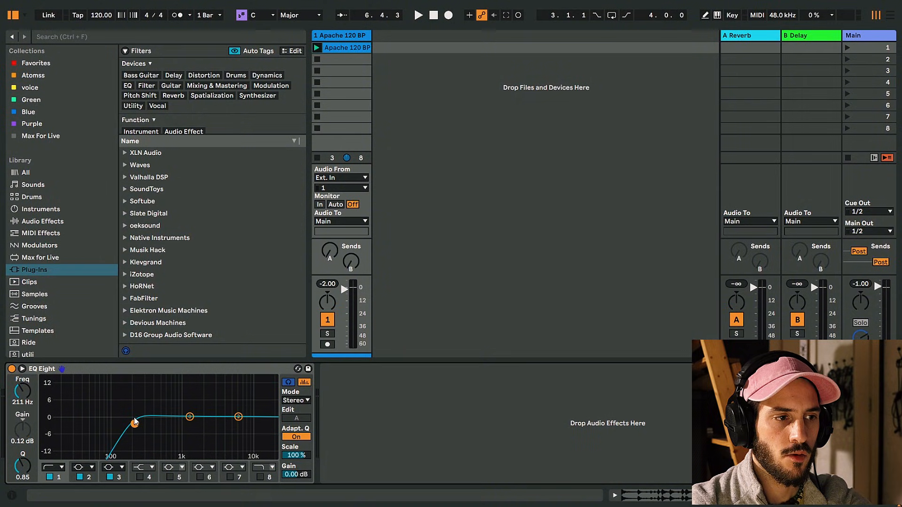
- Change band 1 to the steep x4 low cut and lower its frequency to about 190 Hz
click(47, 473)
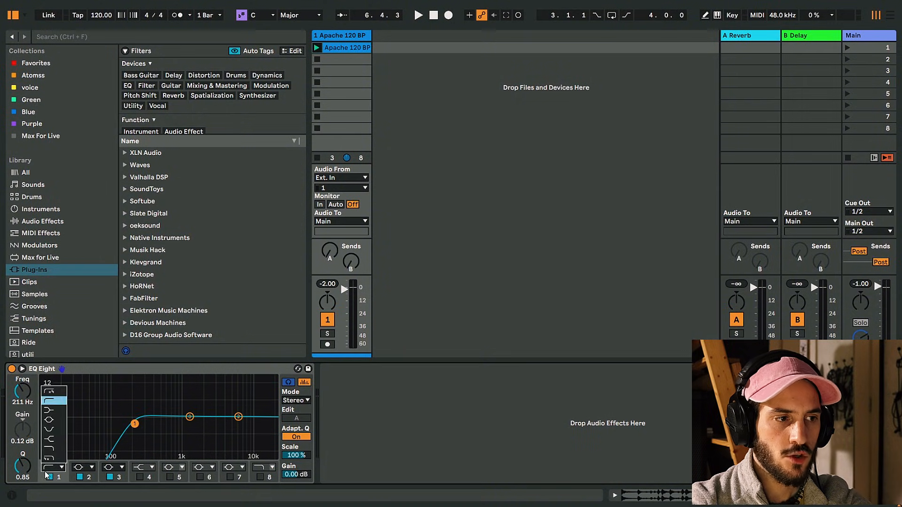
click(54, 390)
drag(135, 428, 131, 428)
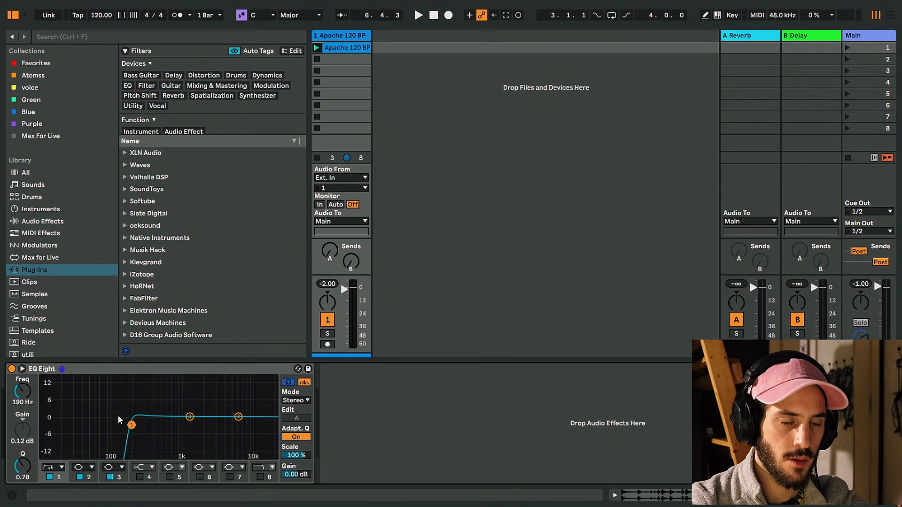
- Search the samples for "tamb", add Tambourine Sampled 86 bpm.aif to a new track in scene 6, and launch that scene
click(64, 39)
text(tamb)
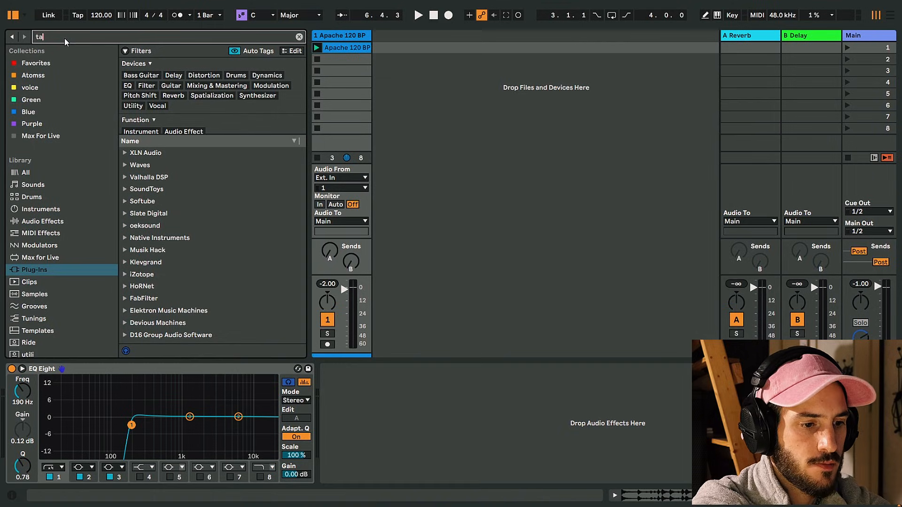
click(47, 297)
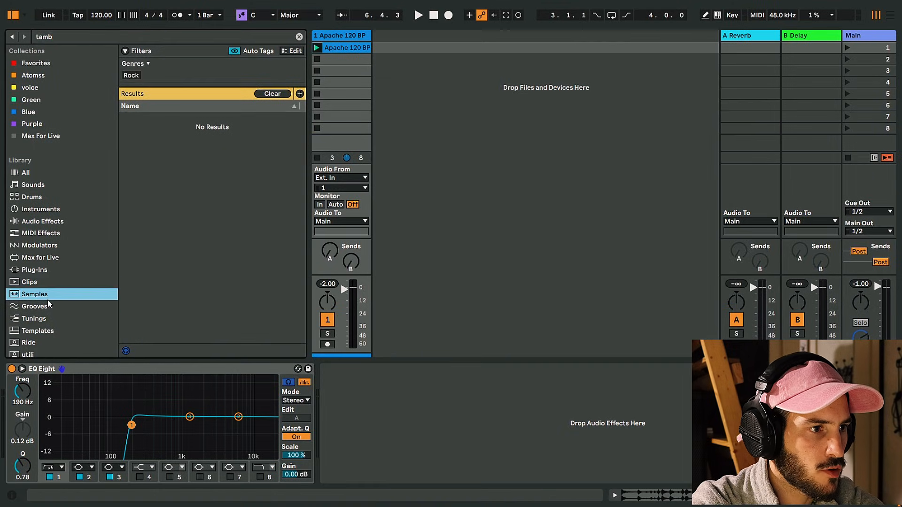
click(203, 141)
click(205, 132)
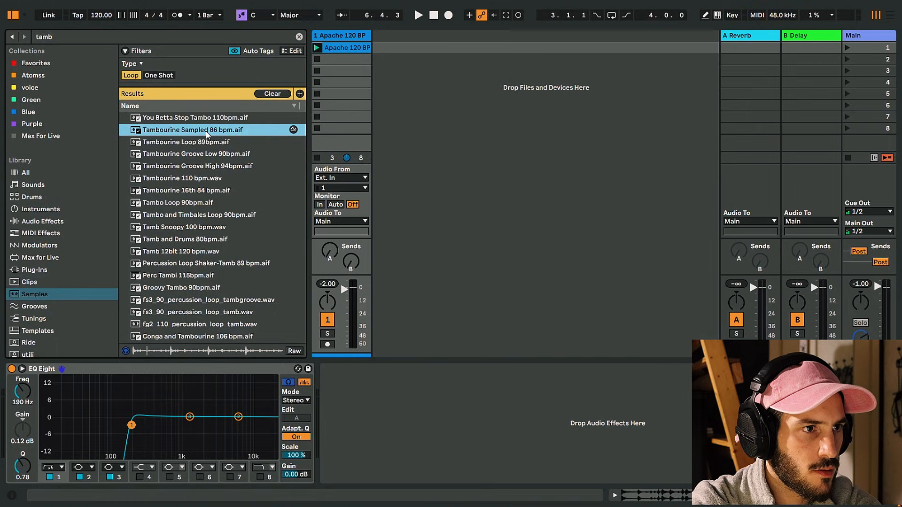
drag(409, 111, 407, 111)
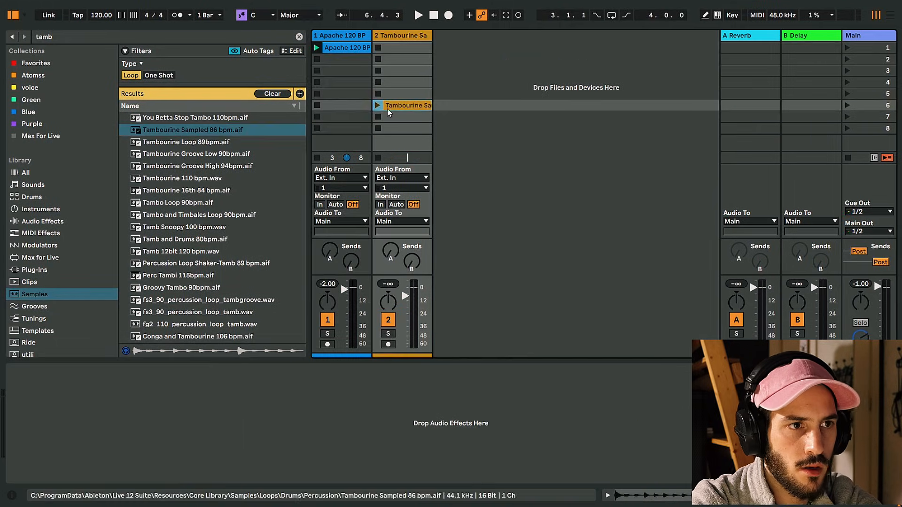
click(856, 107)
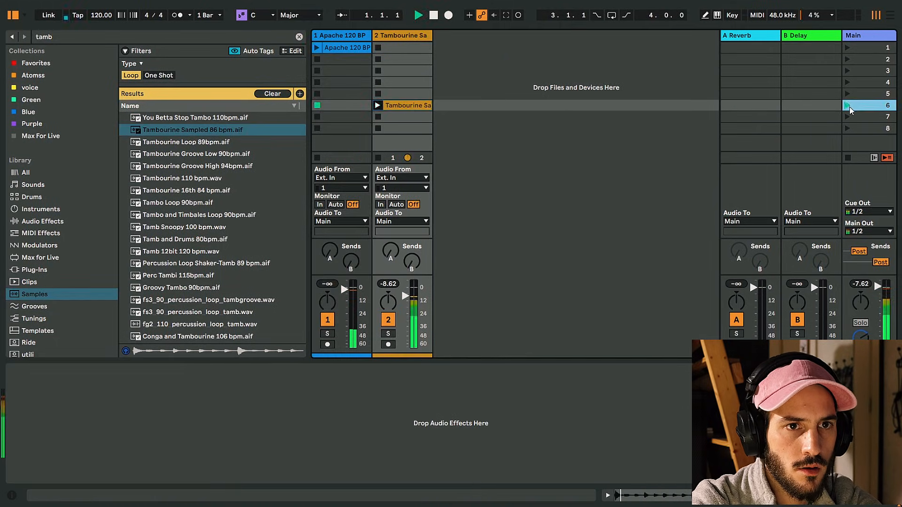
- Search the audio effects for "eq" and add EQ Eight to the Tambourine track
click(102, 36)
text(eq)
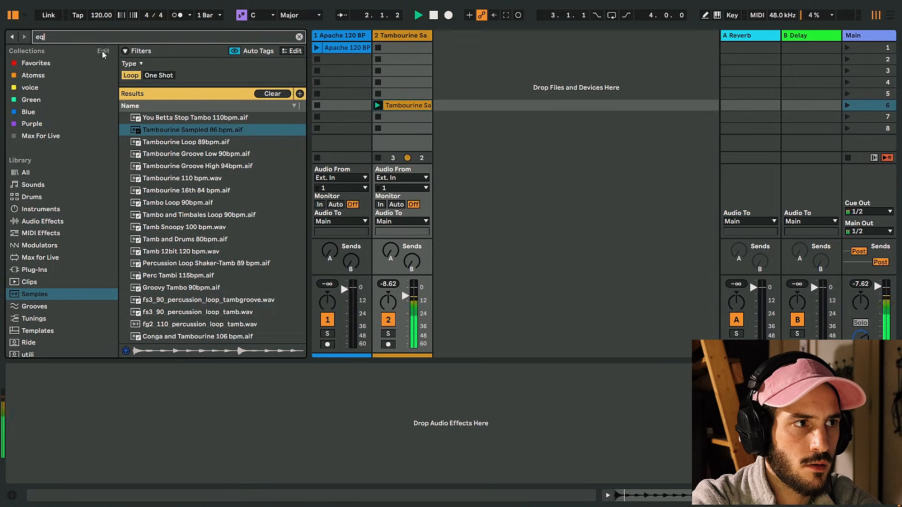
click(131, 75)
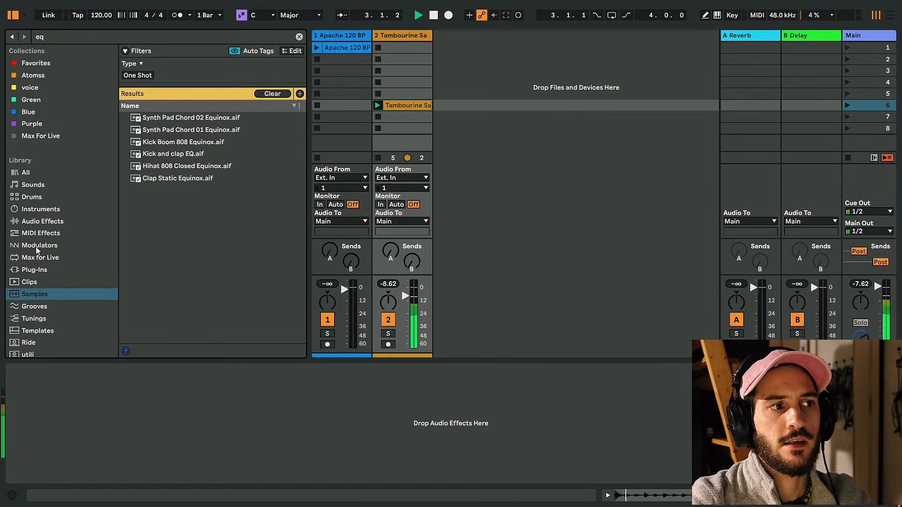
click(38, 219)
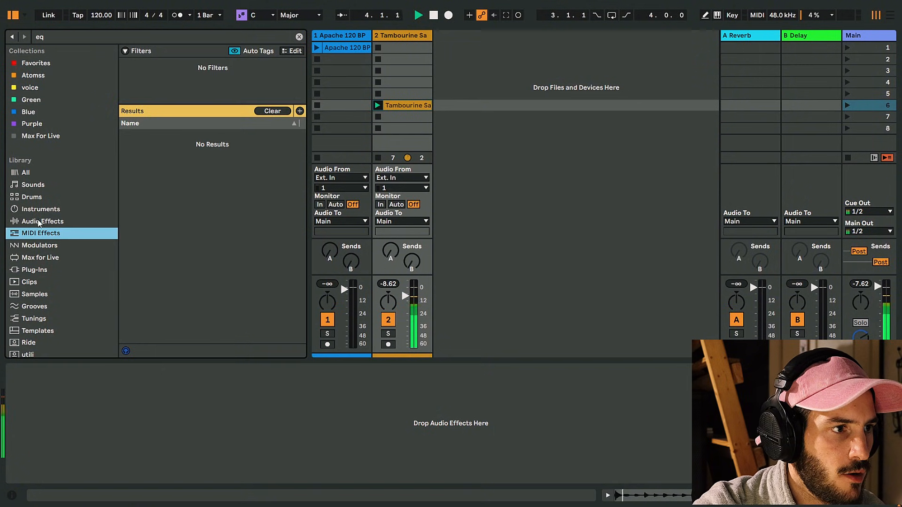
drag(155, 207, 405, 35)
- Set band 1 to the steep x4 low cut at 310 Hz with Q 0.82 and turn on audition mode
click(53, 467)
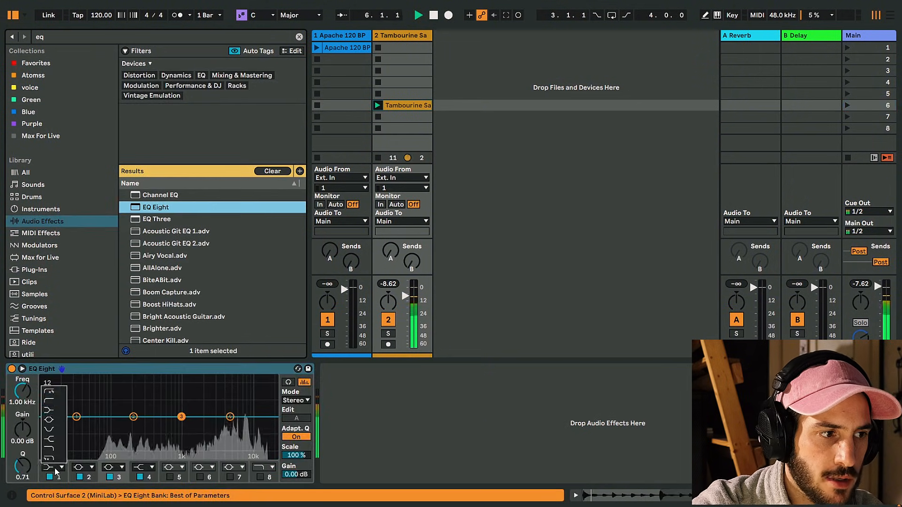
click(57, 393)
drag(77, 426, 146, 424)
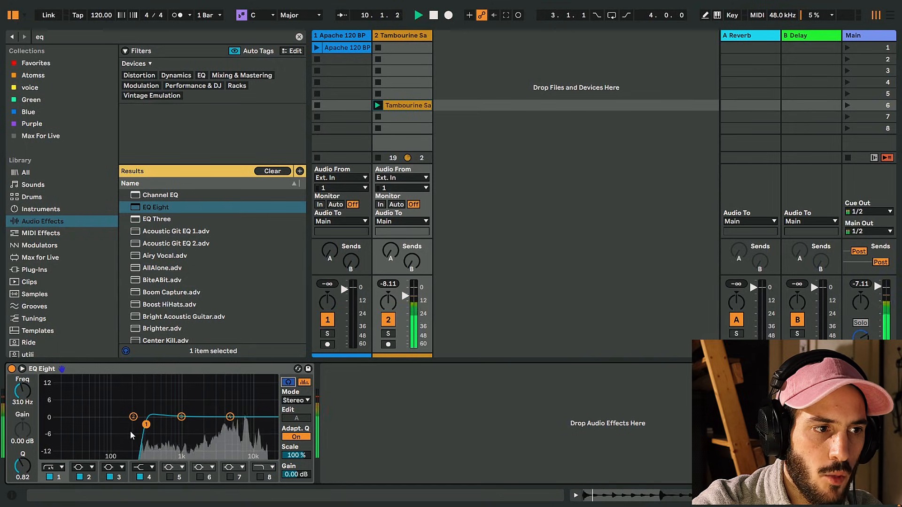
click(288, 382)
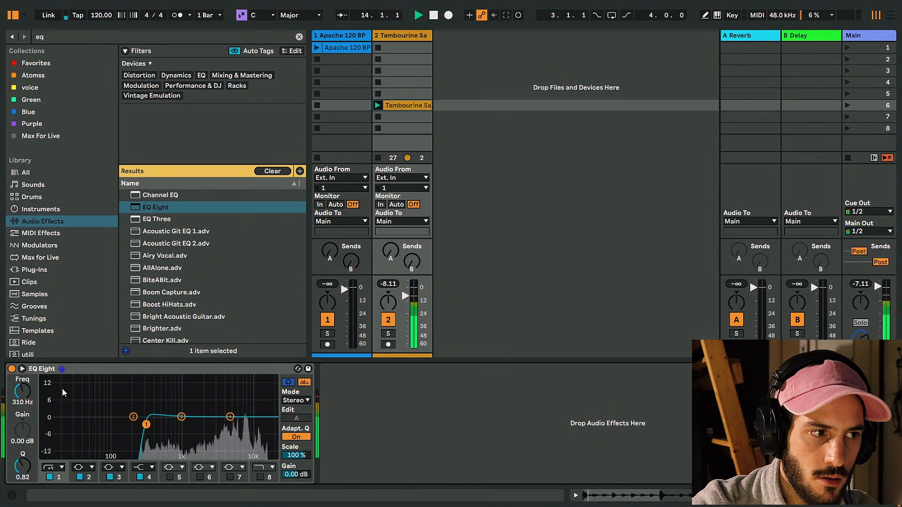
- Compare the tambourine loop with and without EQ Eight, and shift band 1's low cut slightly lower in frequency
click(11, 369)
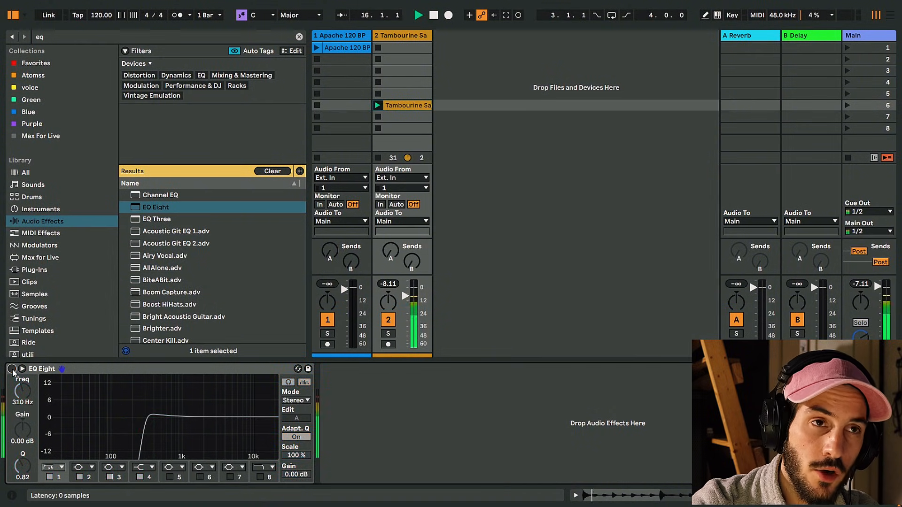
click(11, 369)
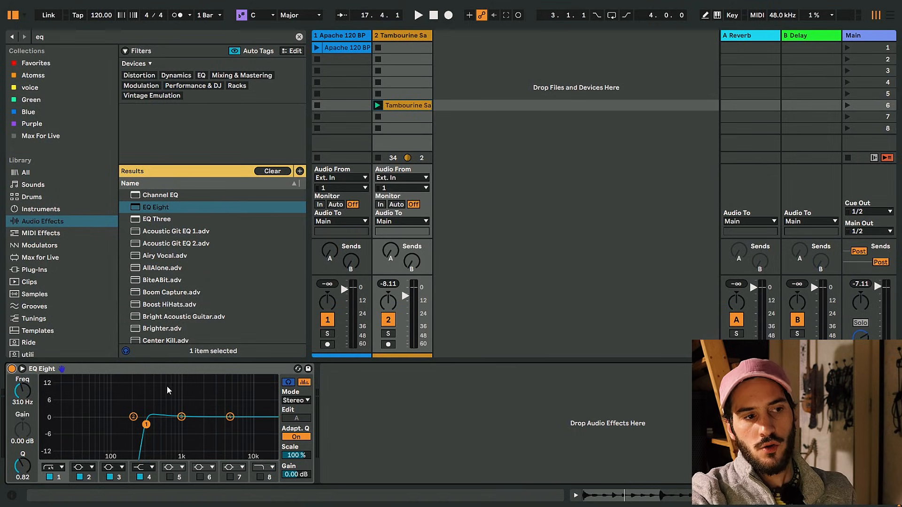
drag(147, 428, 141, 427)
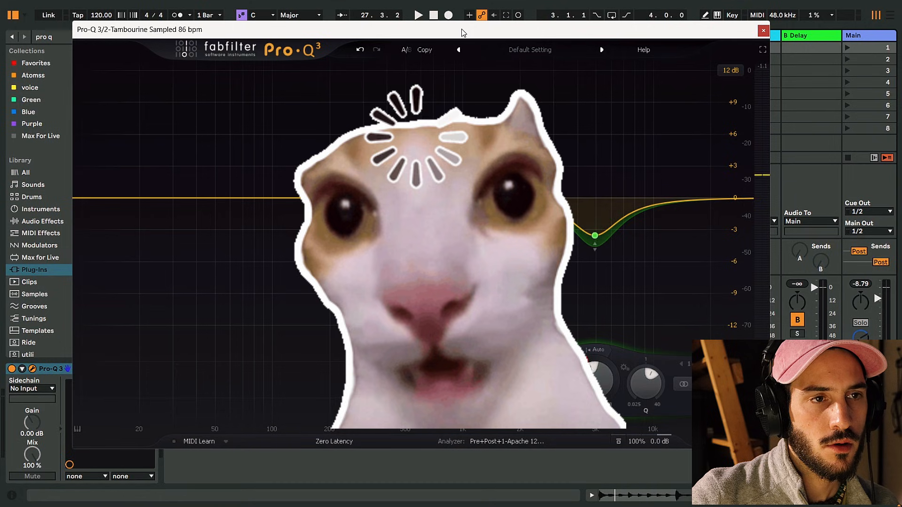
- Close the Pro-Q 3 window and delete Pro-Q 3 from the Tambourine and Apache tracks
mouse_move(463, 33)
mouse_down()
mouse_move(547, 58)
mouse_move(588, 58)
mouse_move(461, 48)
mouse_up()
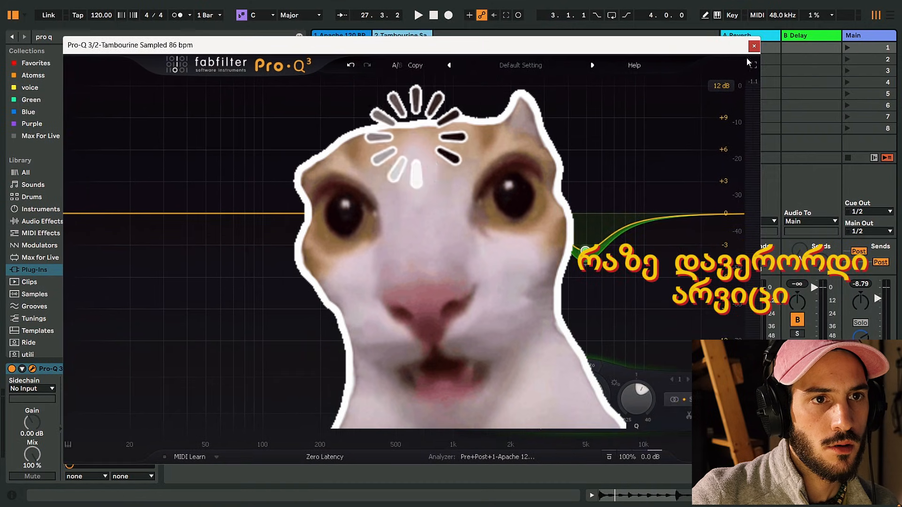
click(755, 47)
key(Delete)
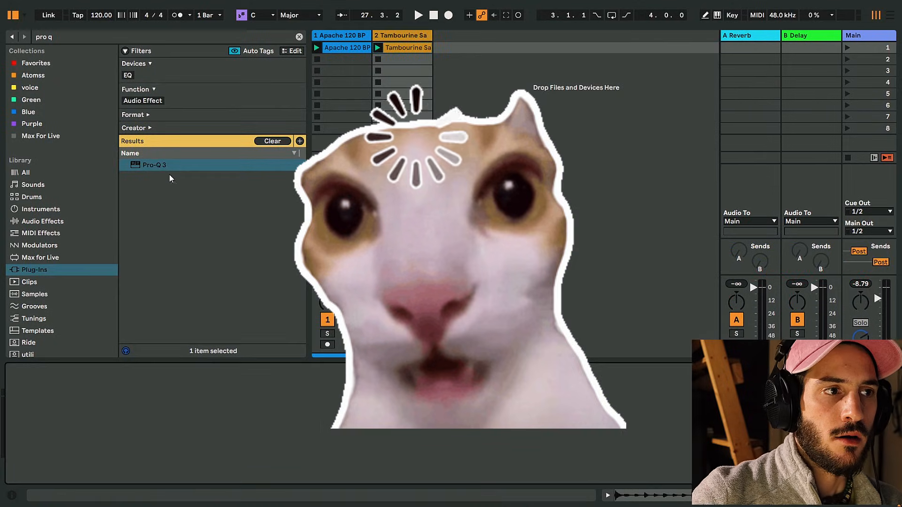
drag(160, 165, 354, 38)
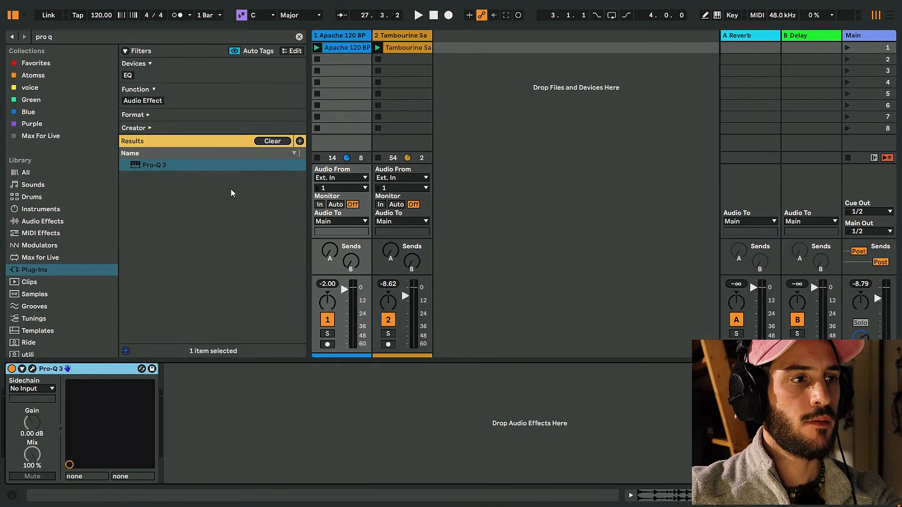
key(Delete)
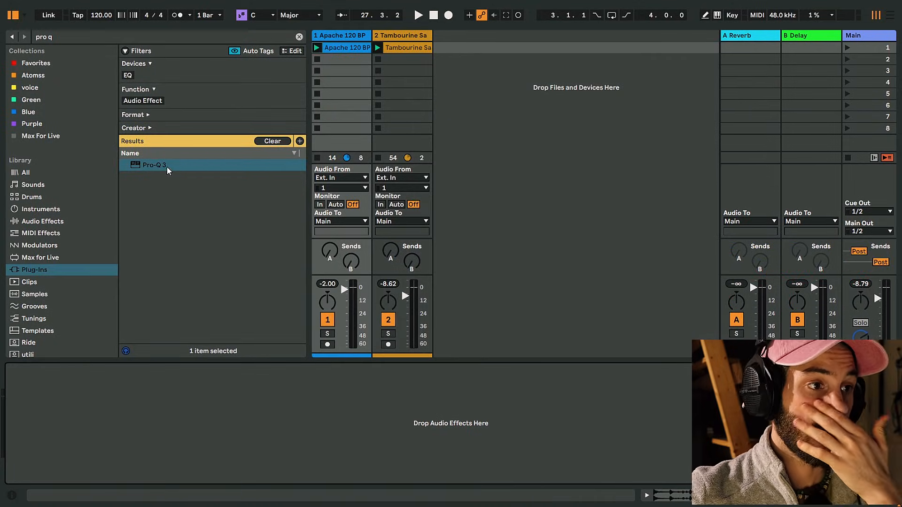
- Search the plug-ins for "pro q", add a fresh Pro-Q 3 to both the Apache and Tambourine tracks, and close its window
click(298, 37)
text(pro q)
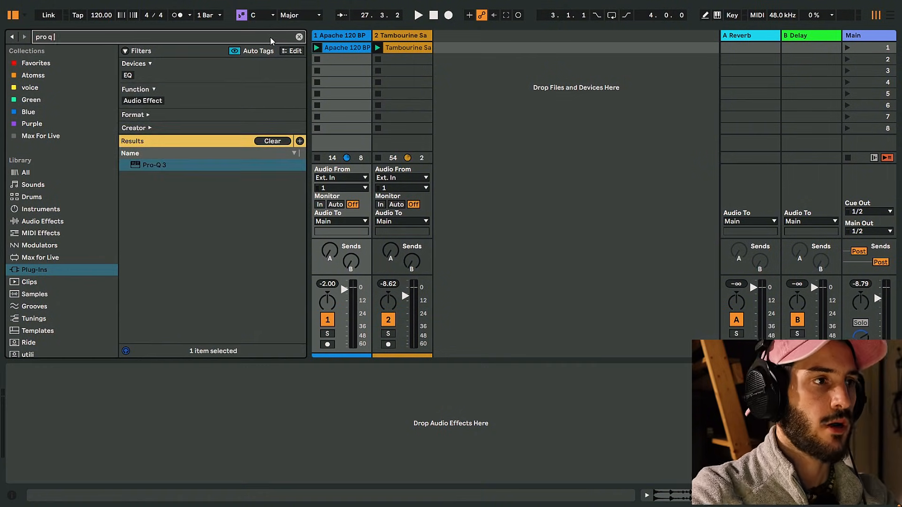
drag(172, 164, 362, 36)
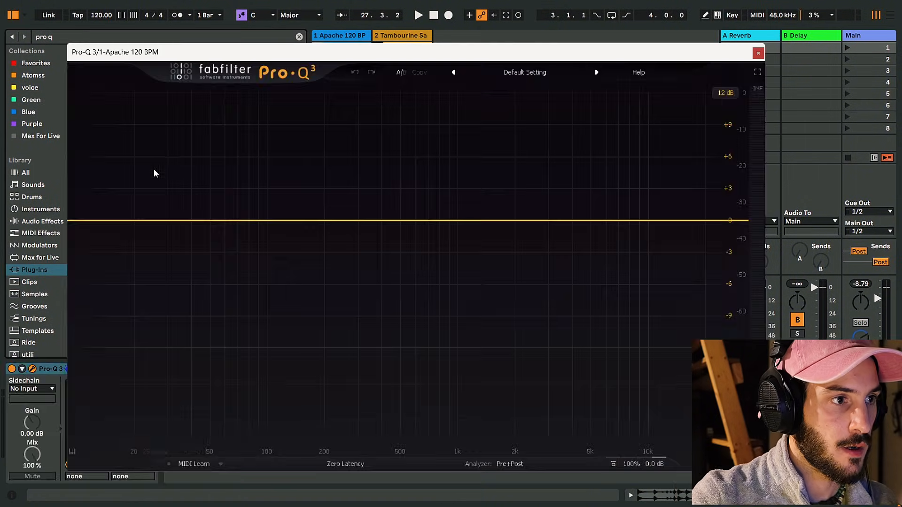
drag(262, 51, 501, 127)
drag(201, 165, 411, 38)
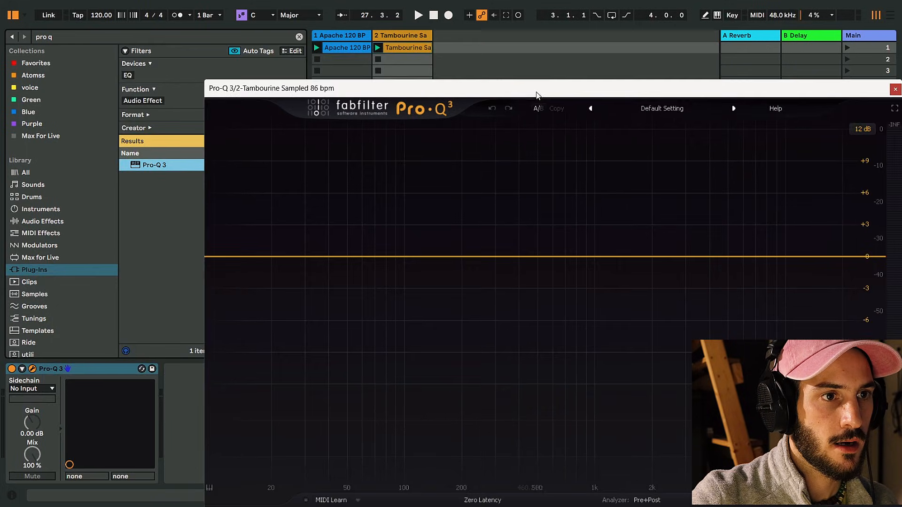
drag(594, 91, 362, 40)
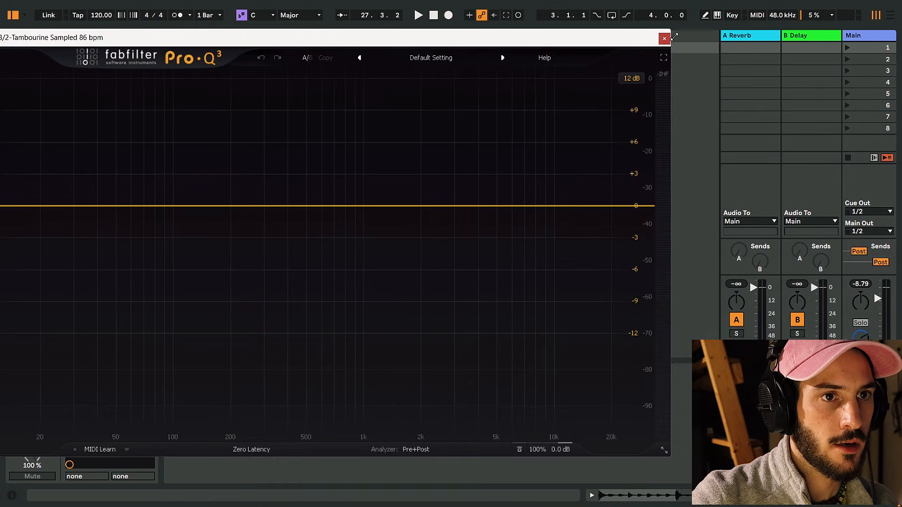
click(664, 38)
- Open Pro-Q 3 on the Tambourine track and overlay the 1-Apache 120 BPM spectrum in its analyzer
click(349, 36)
click(388, 36)
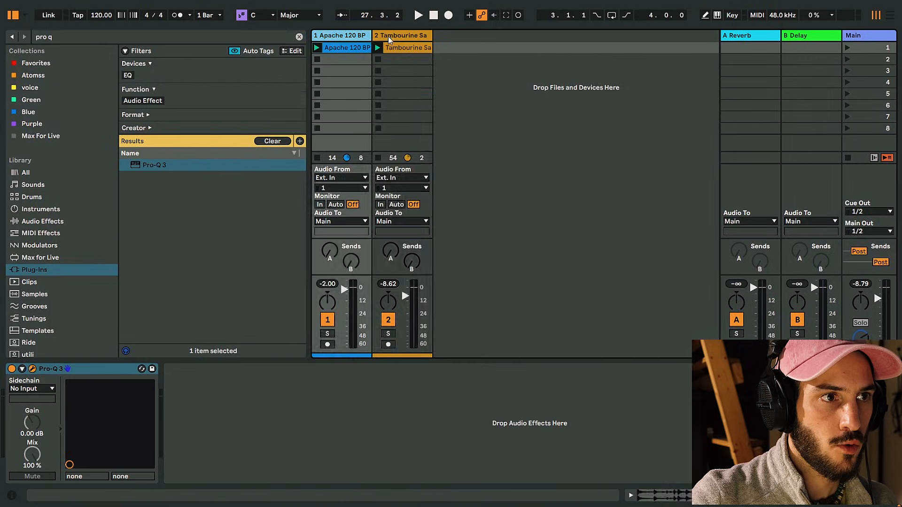
click(353, 36)
click(400, 37)
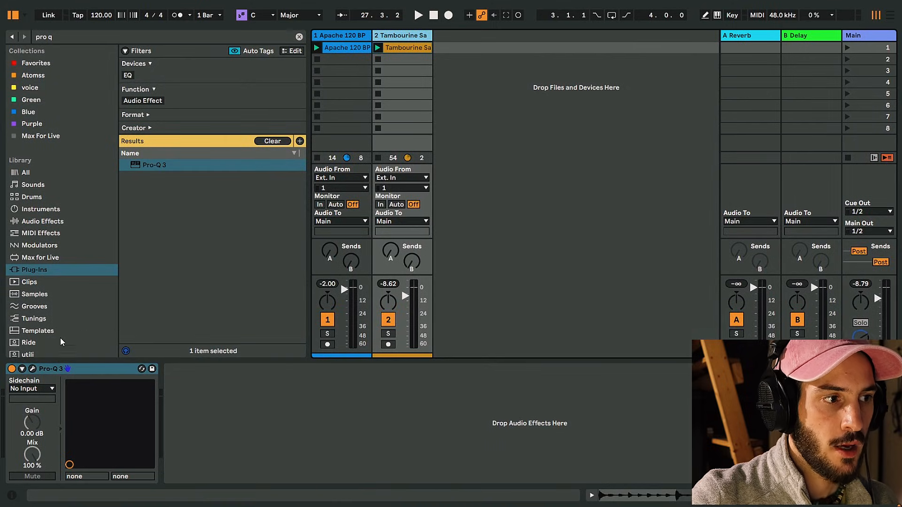
click(33, 369)
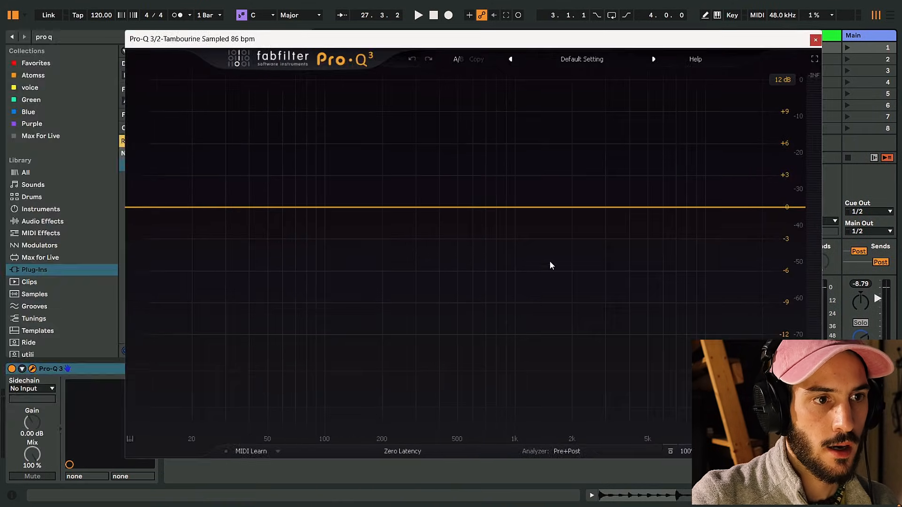
click(561, 451)
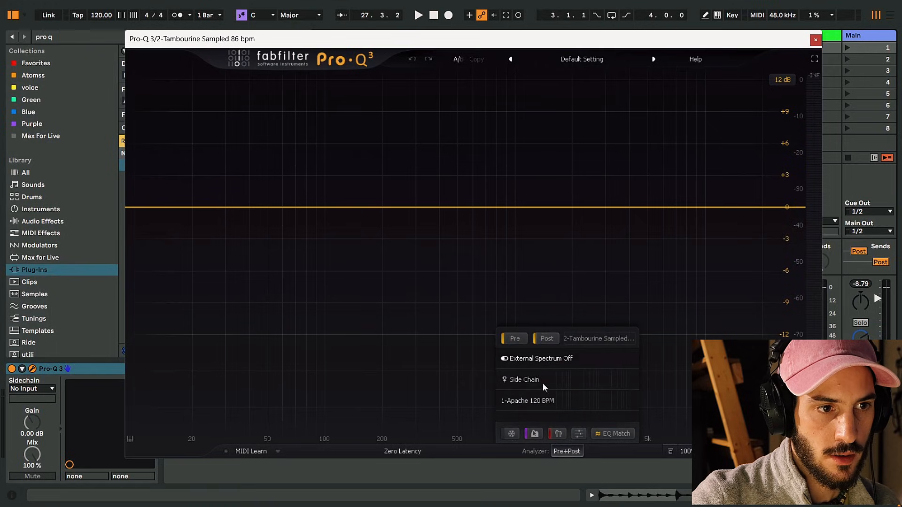
click(585, 407)
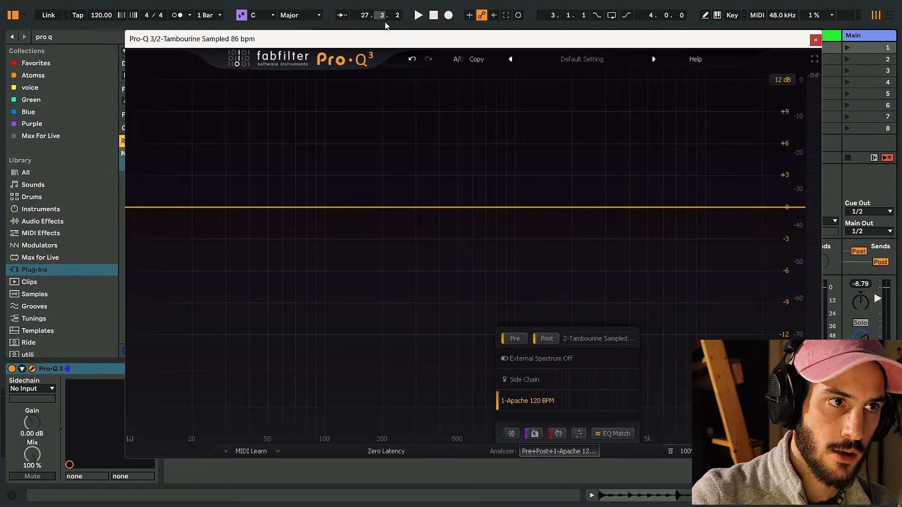
- Rename the Apache track to Drum and the Tambourine track to Perc
drag(368, 32, 417, 91)
click(342, 36)
text(Drum)
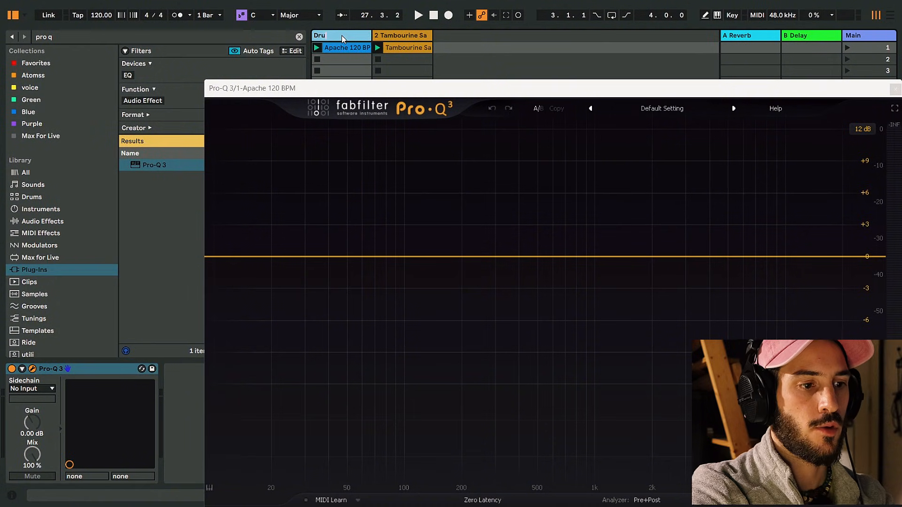
key(Return)
click(410, 35)
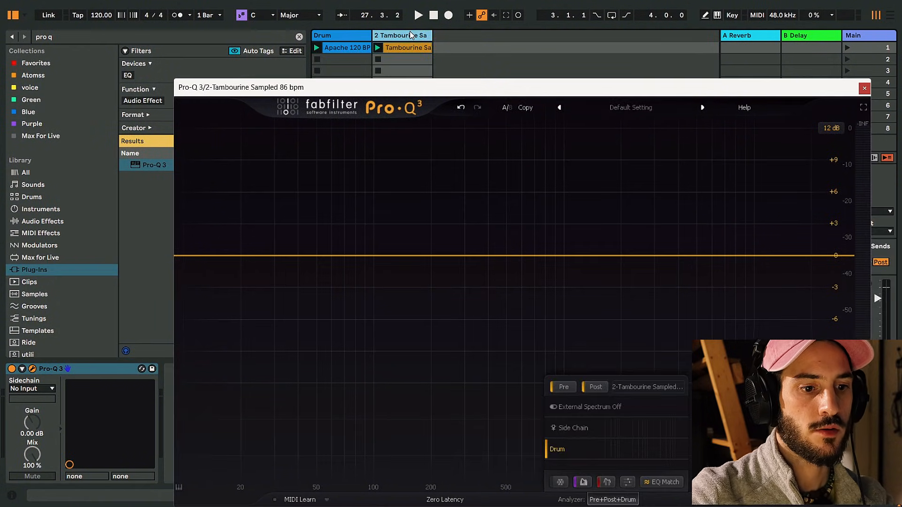
key(ctrl+r)
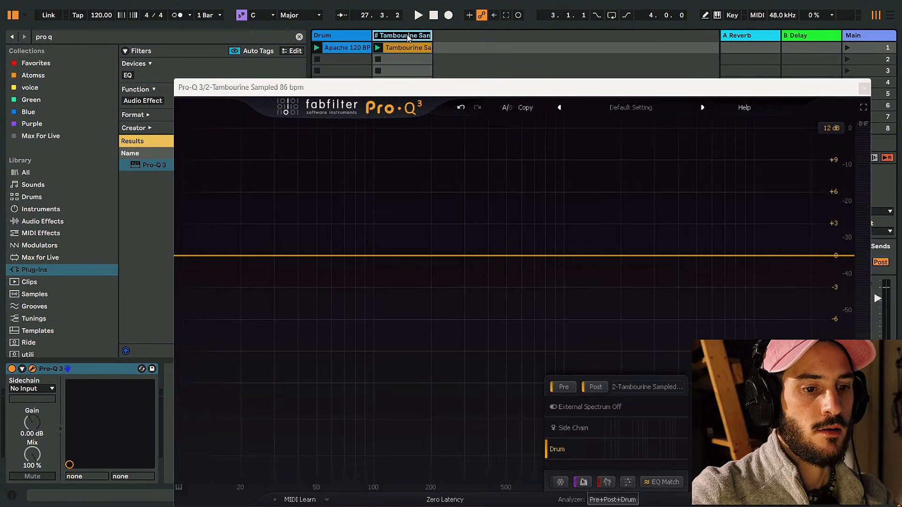
text(Perc)
key(Return)
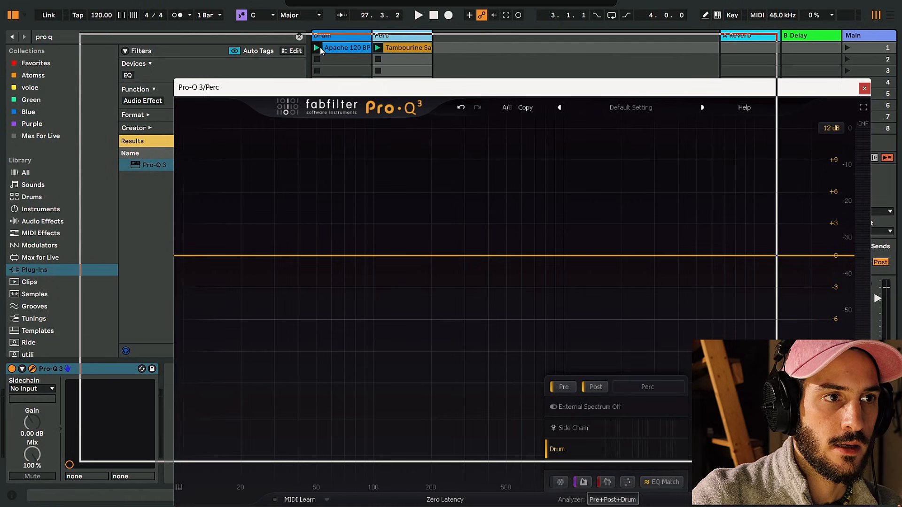
- Play both loops, examine where the Drum and Perc spectra overlap in Pro-Q 3, and close its window
drag(414, 81, 321, 33)
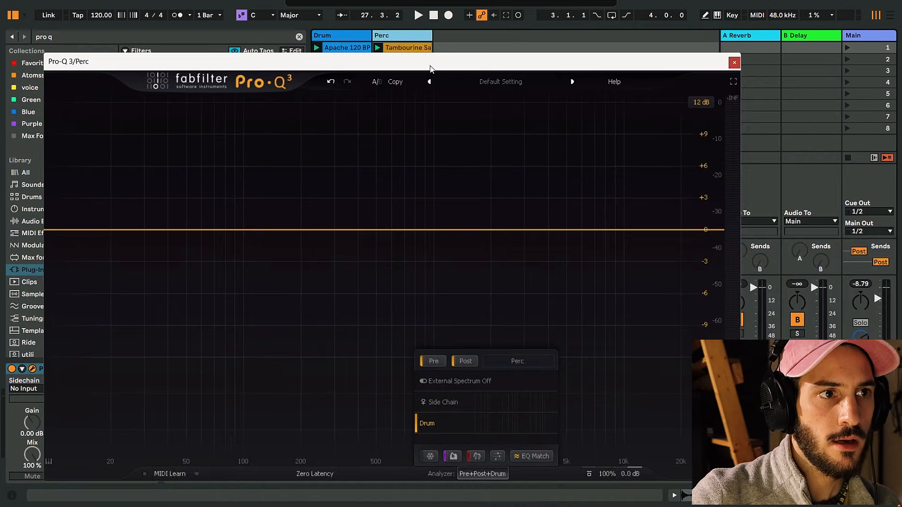
key(space)
click(499, 473)
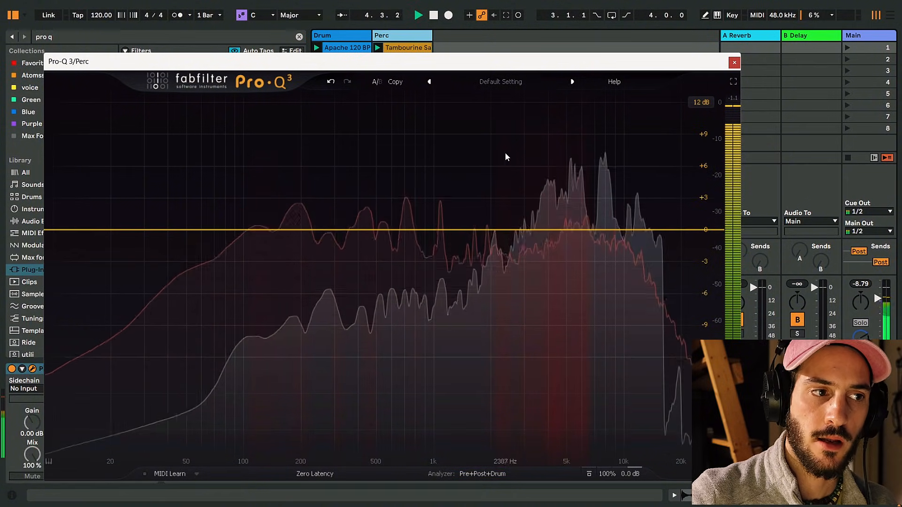
drag(568, 228, 563, 275)
drag(556, 391, 548, 424)
click(734, 63)
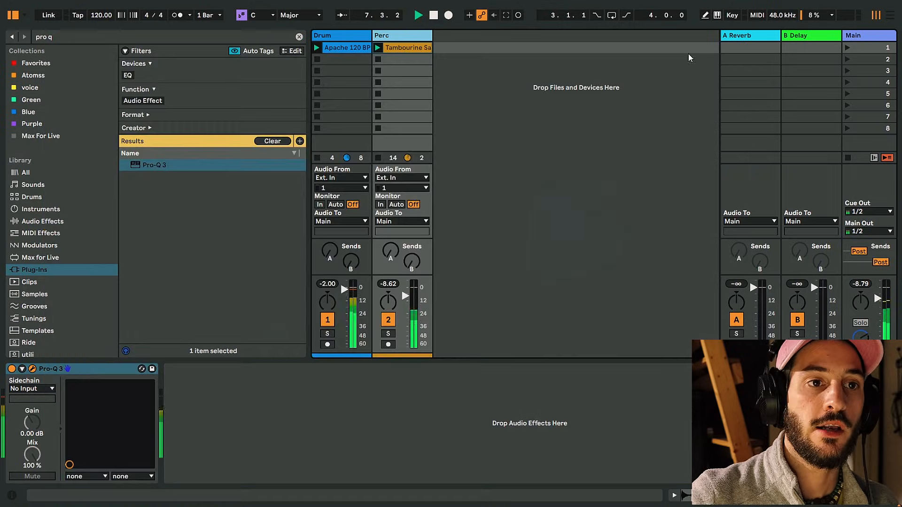
- View Pro-Q 3 on the Drum track and close its window
click(346, 38)
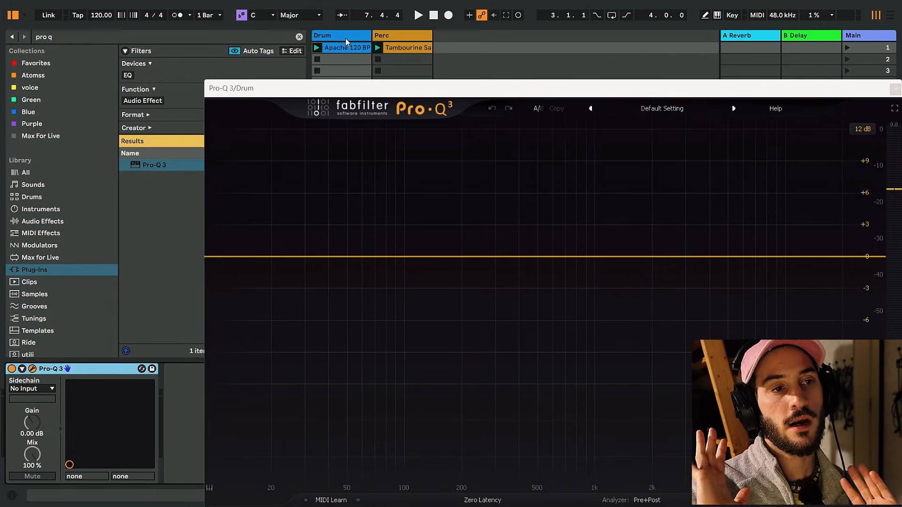
drag(820, 91, 491, 98)
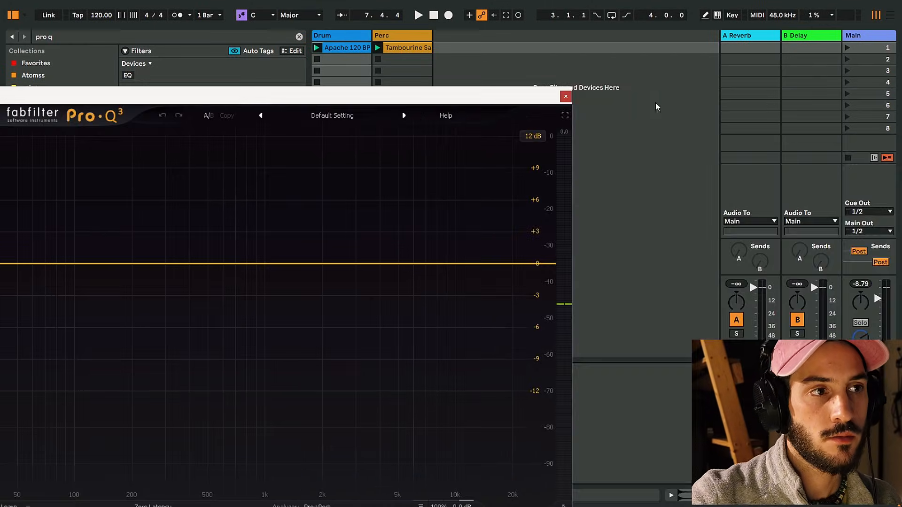
click(566, 97)
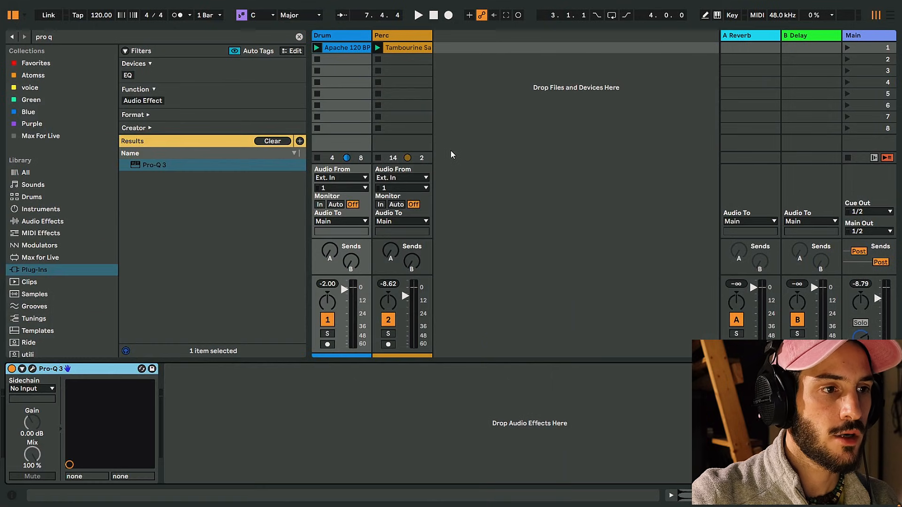
- Clear the browser search and reset the Perc and Drum track volumes to 0 dB
click(299, 36)
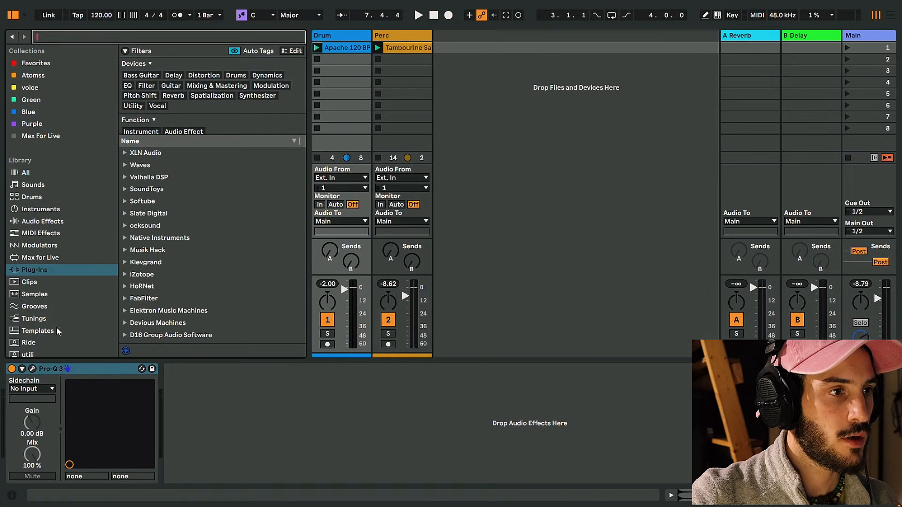
double_click(405, 297)
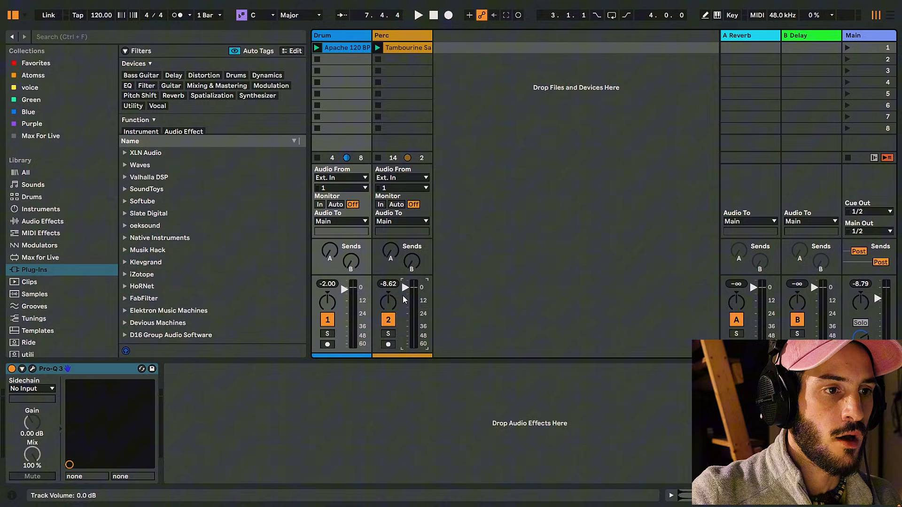
double_click(344, 290)
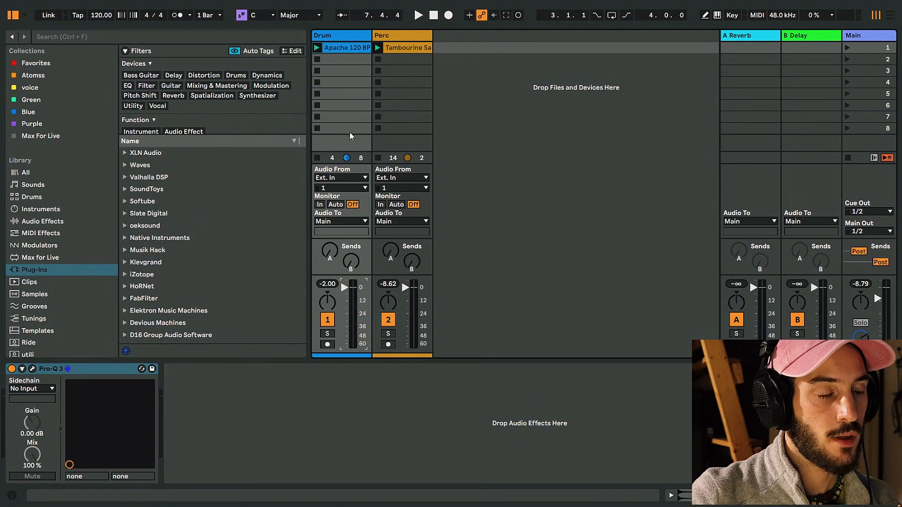
- Switch to the SoundGym EQ test in Firefox and listen to the stage 2 question's sound
click(216, 134)
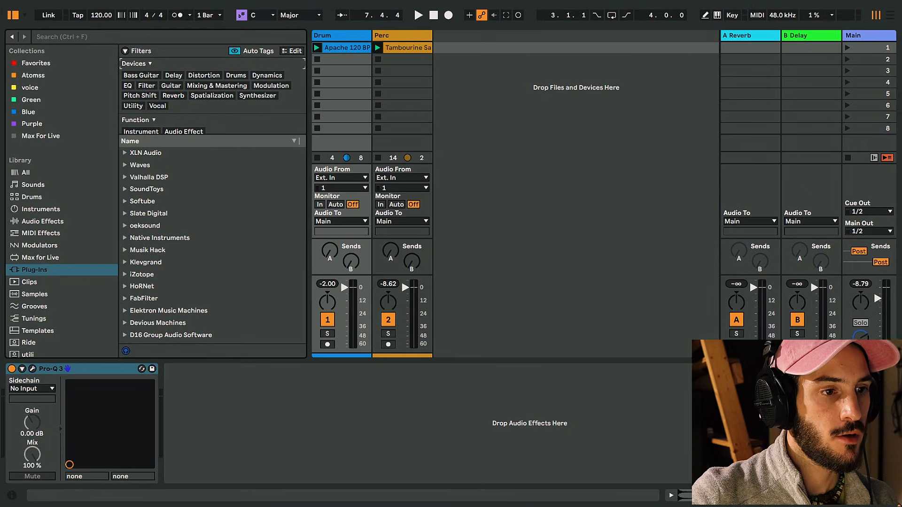
key(super)
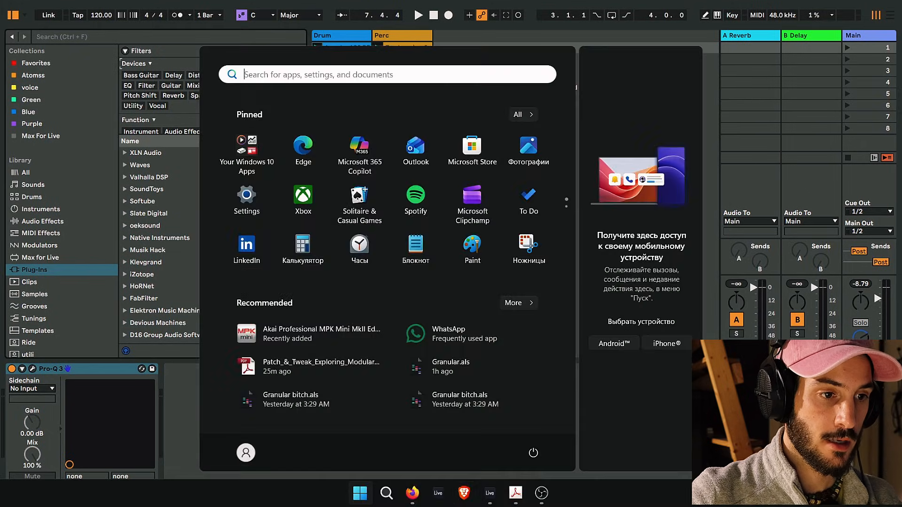
click(421, 491)
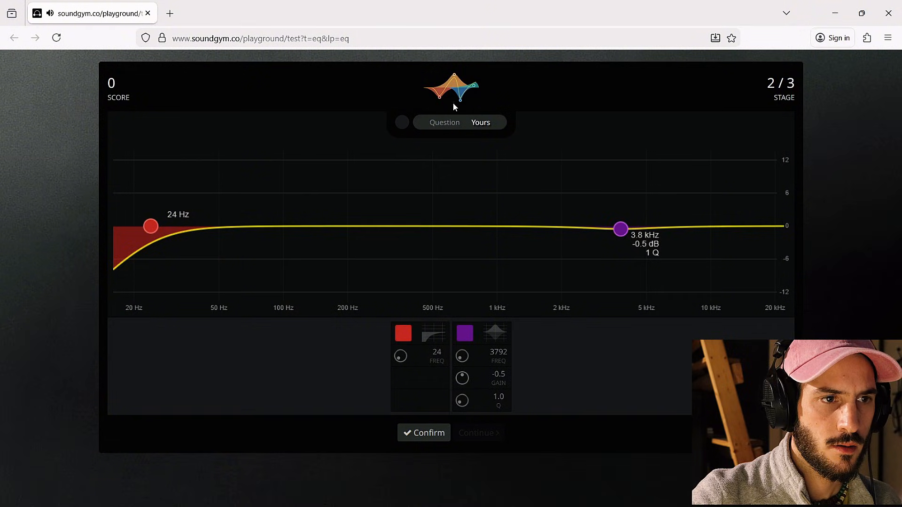
click(456, 122)
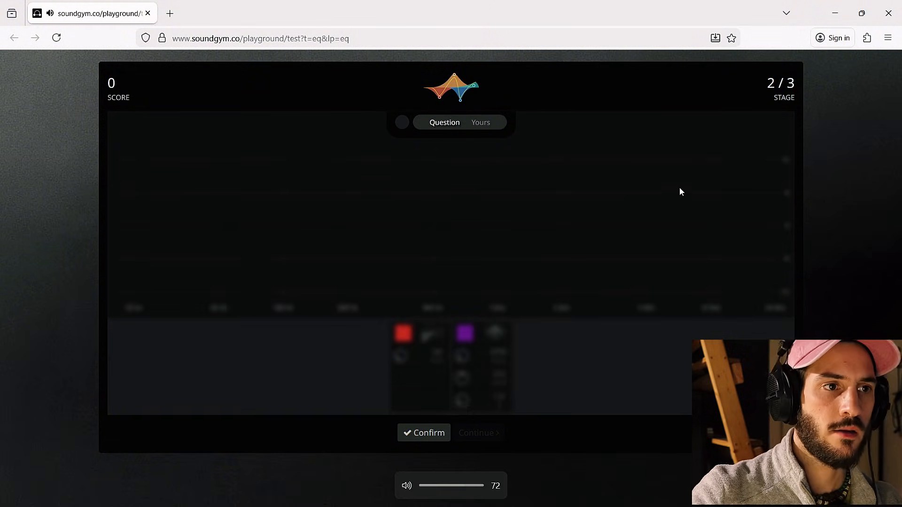
- Set the red high-pass band to about 430 Hz and compare your sound with the question's
click(477, 126)
drag(194, 234, 415, 230)
click(446, 126)
click(483, 125)
click(447, 125)
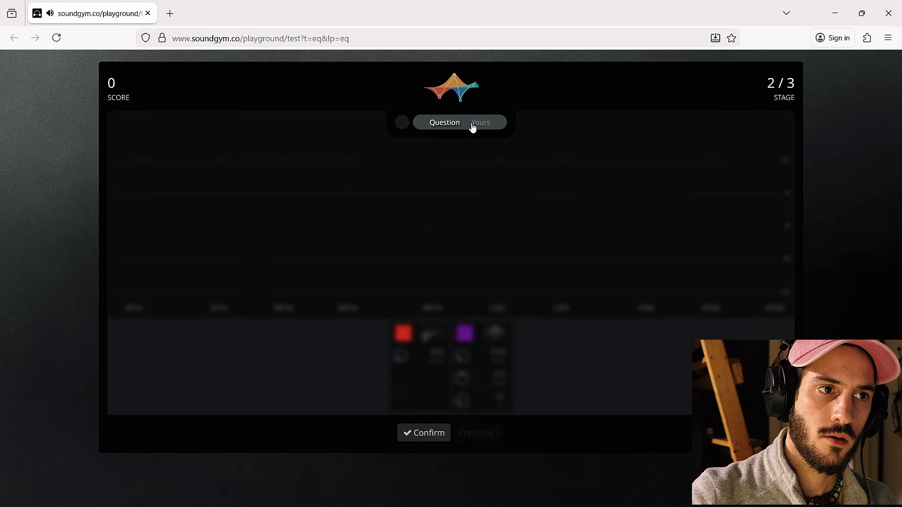
click(476, 125)
click(441, 126)
click(478, 126)
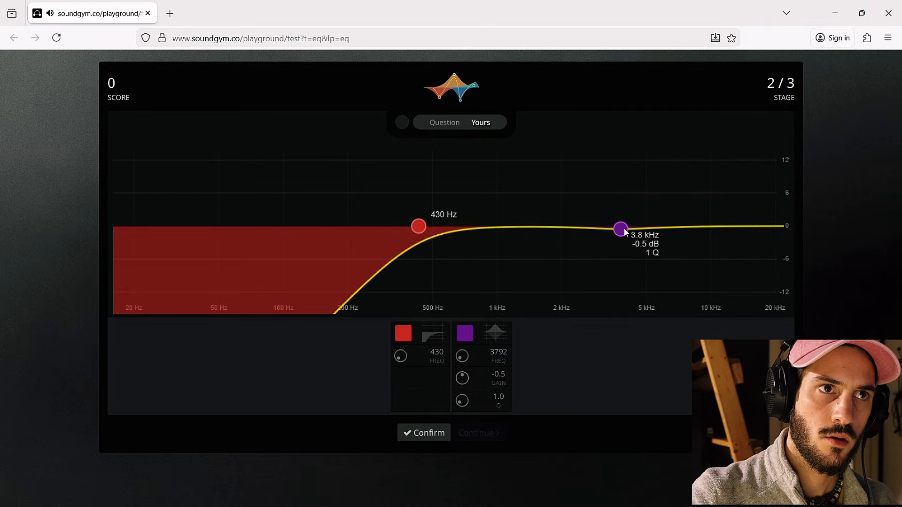
- Move the purple bell band to about 7.2 kHz with a 3.8 dB boost and compare it with the question's sound
drag(622, 230, 678, 203)
click(438, 130)
click(481, 123)
click(444, 123)
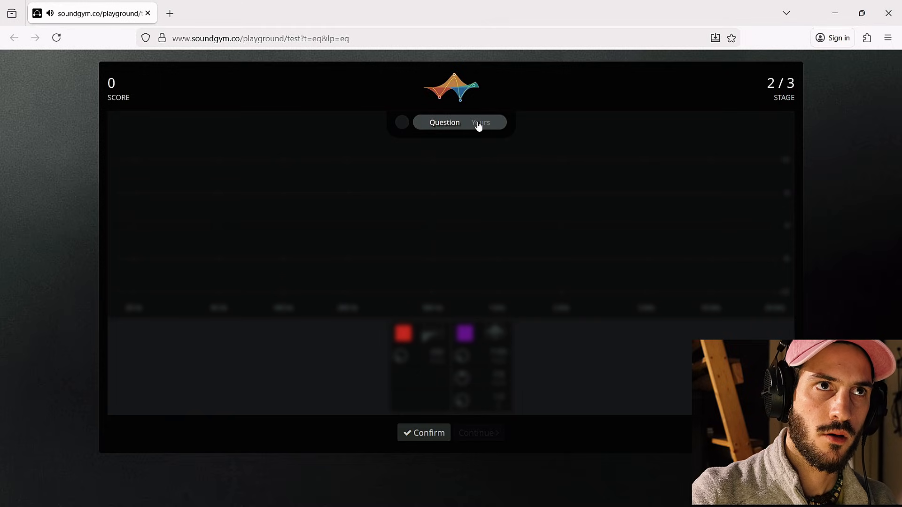
click(478, 126)
- Raise the high-pass cutoff to about 479 Hz and check it against the question's sound
drag(418, 227, 427, 226)
click(439, 123)
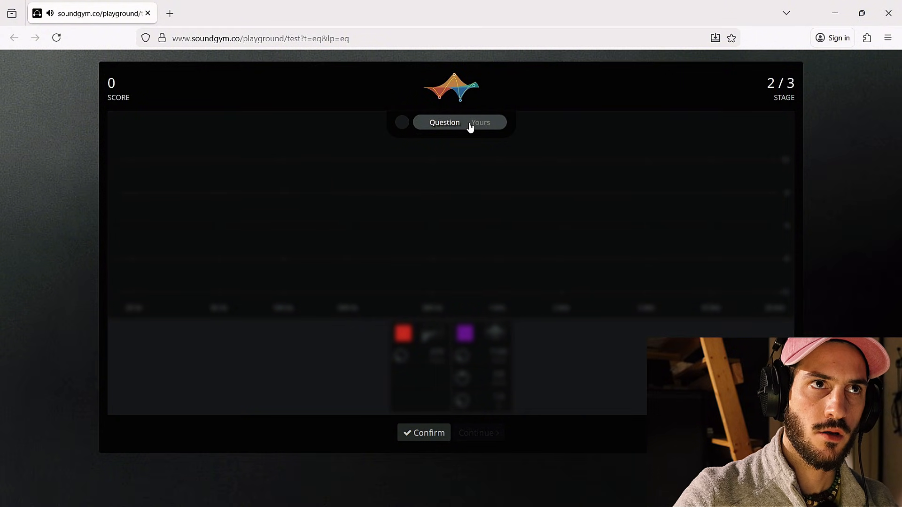
click(470, 127)
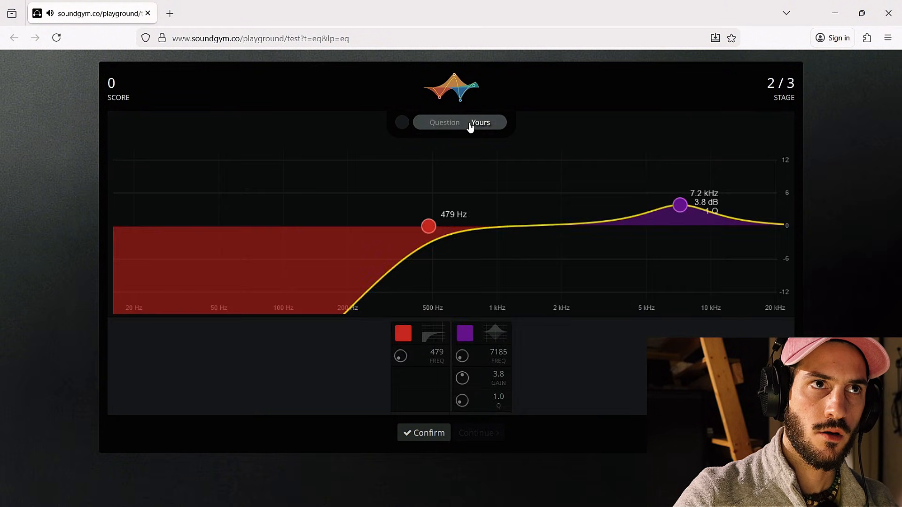
- Compare both sounds again, fine-tune the bell band to about 7.1 kHz, and submit the stage 2 answer
click(436, 123)
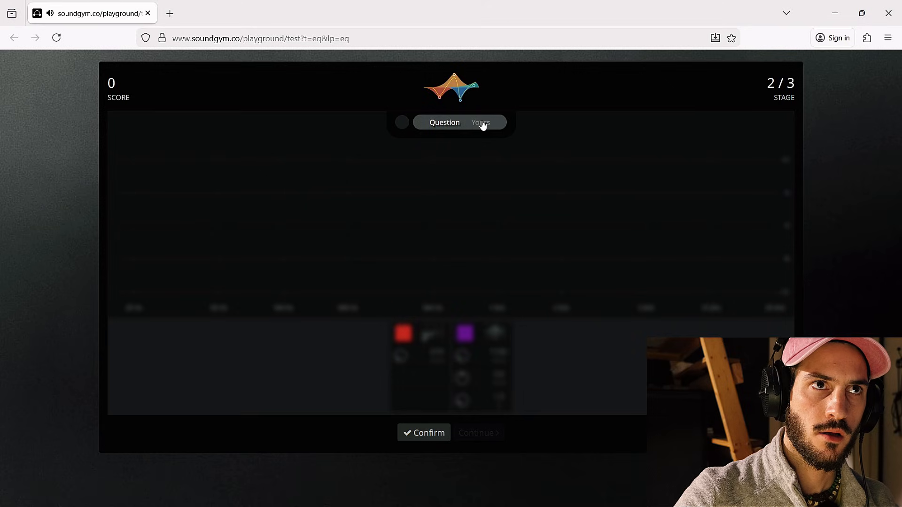
click(482, 126)
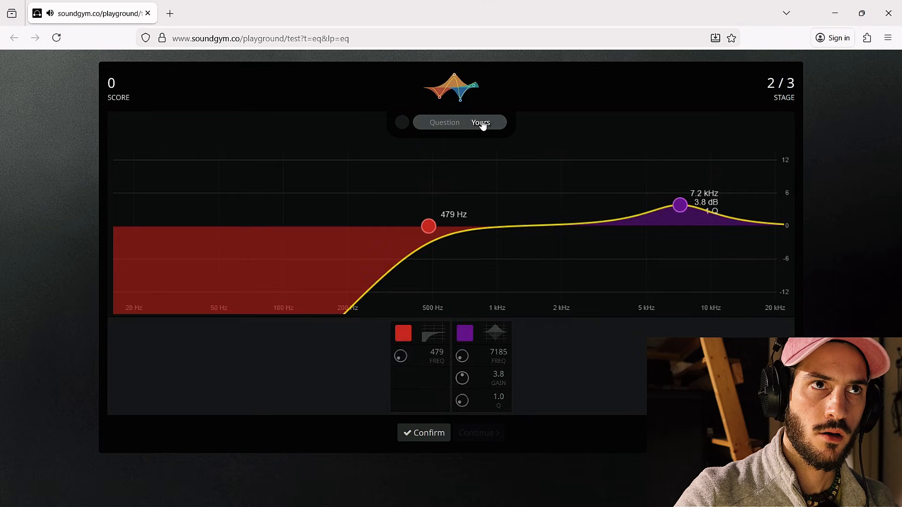
drag(679, 207, 679, 207)
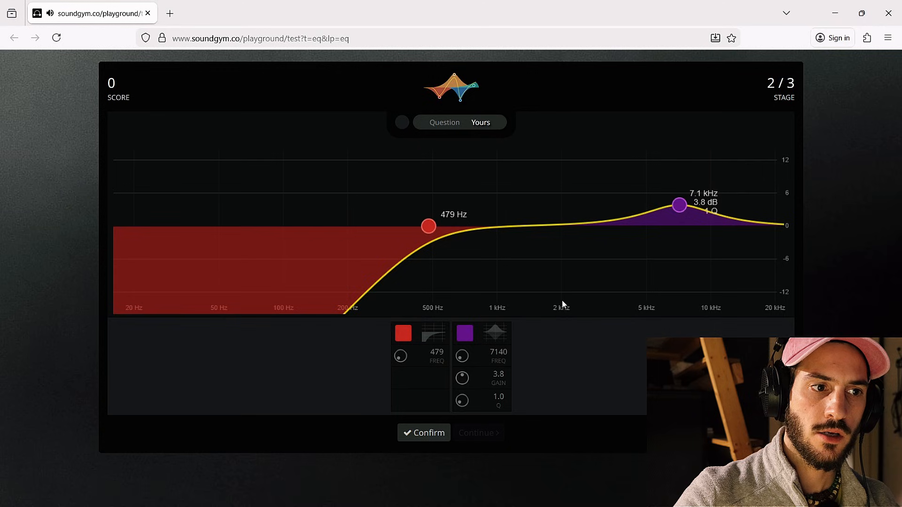
click(424, 436)
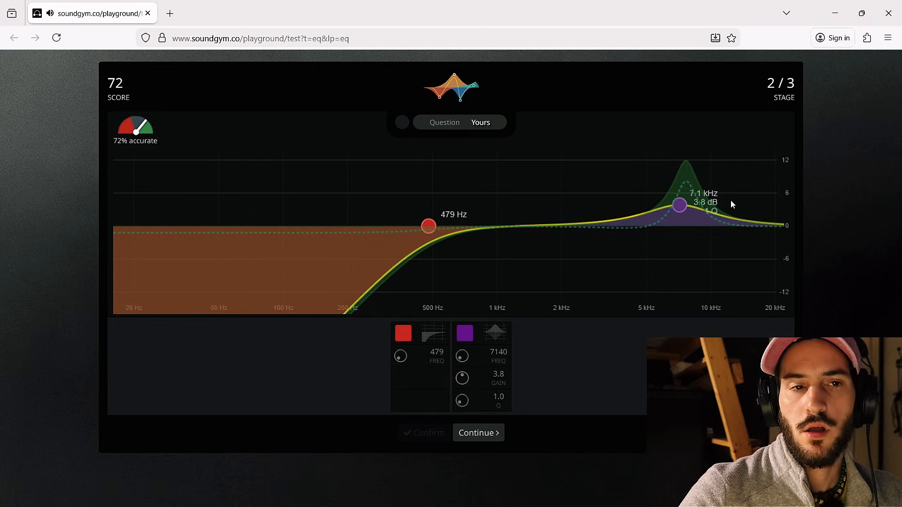
- Move the bell band to about 7.7 kHz and 4.9 dB, and continue to your own EQ in stage 3
mouse_move(677, 209)
mouse_down()
mouse_move(686, 174)
mouse_move(686, 199)
mouse_up()
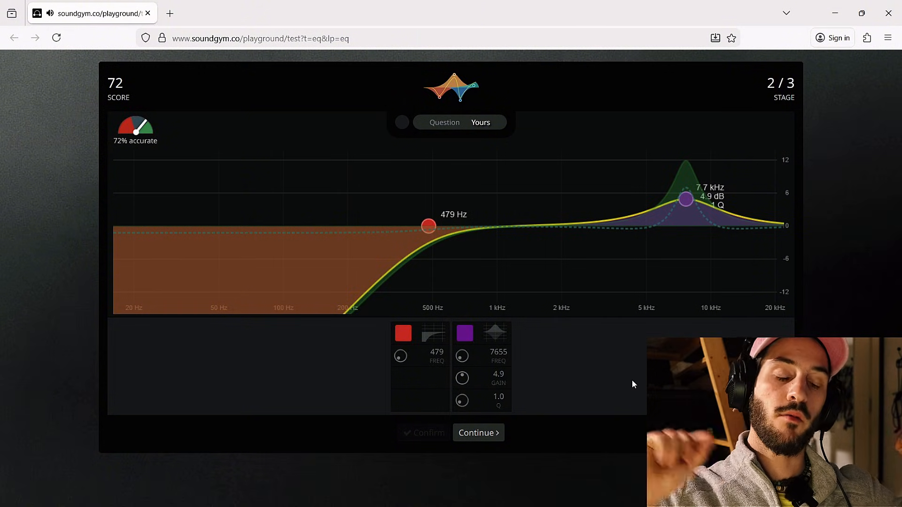
click(496, 434)
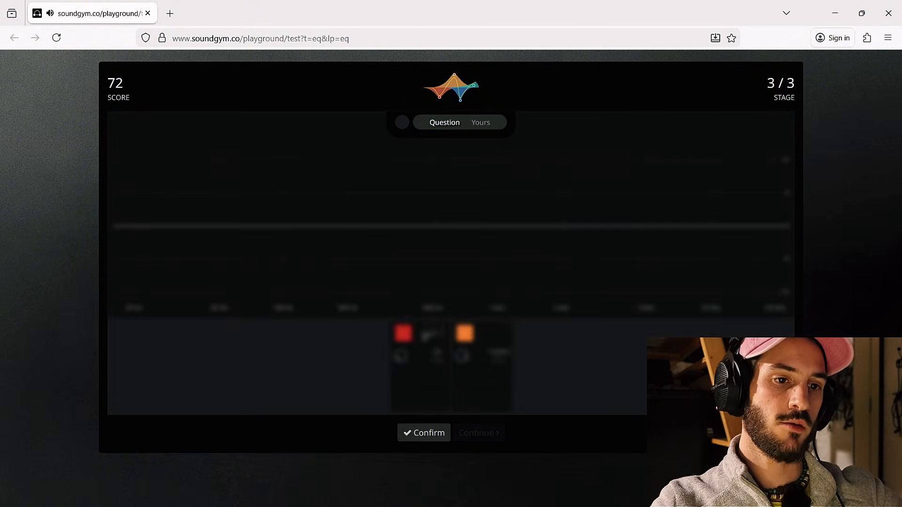
click(480, 123)
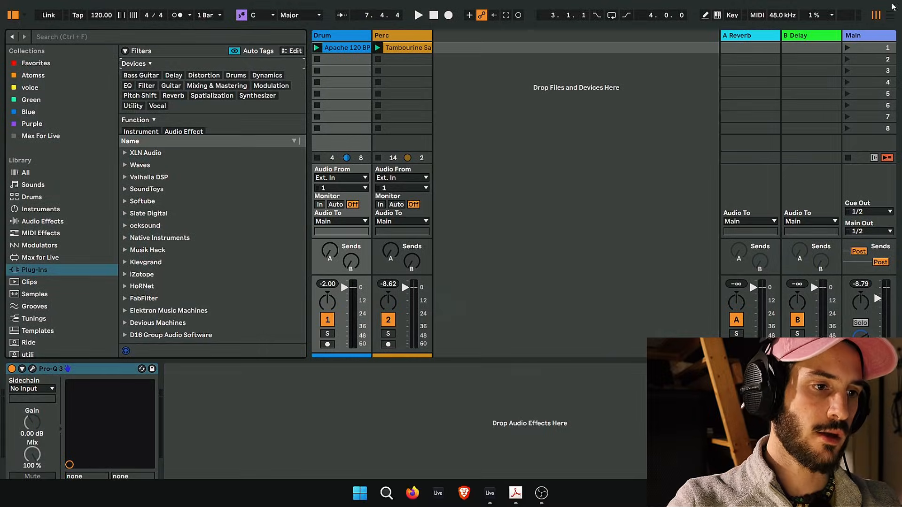